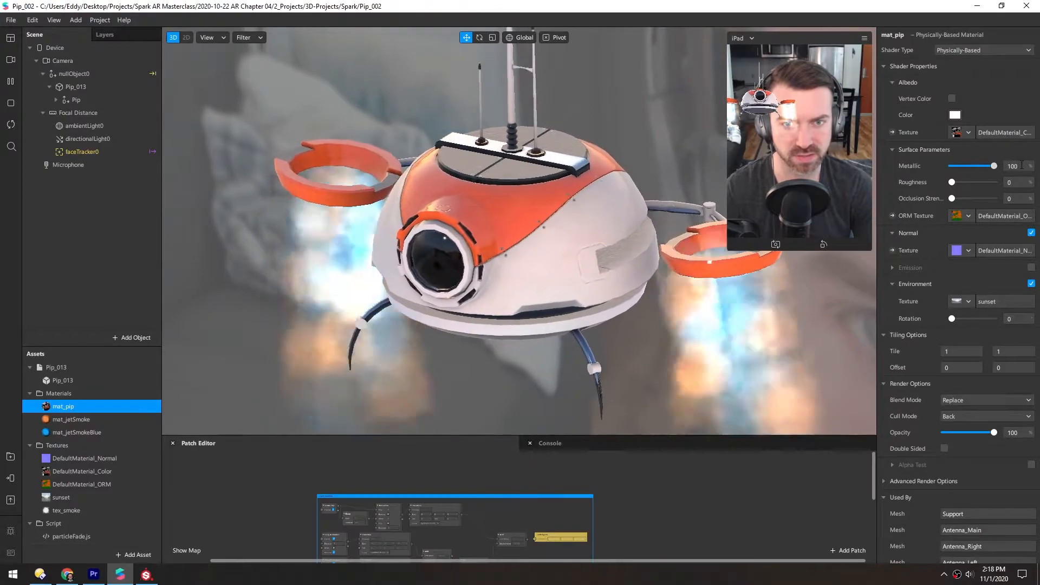
Try mat_pip's roughness at 100%, inspect the drone's surface up close, and return the roughness to 0%.
drag(952, 167, 1039, 181)
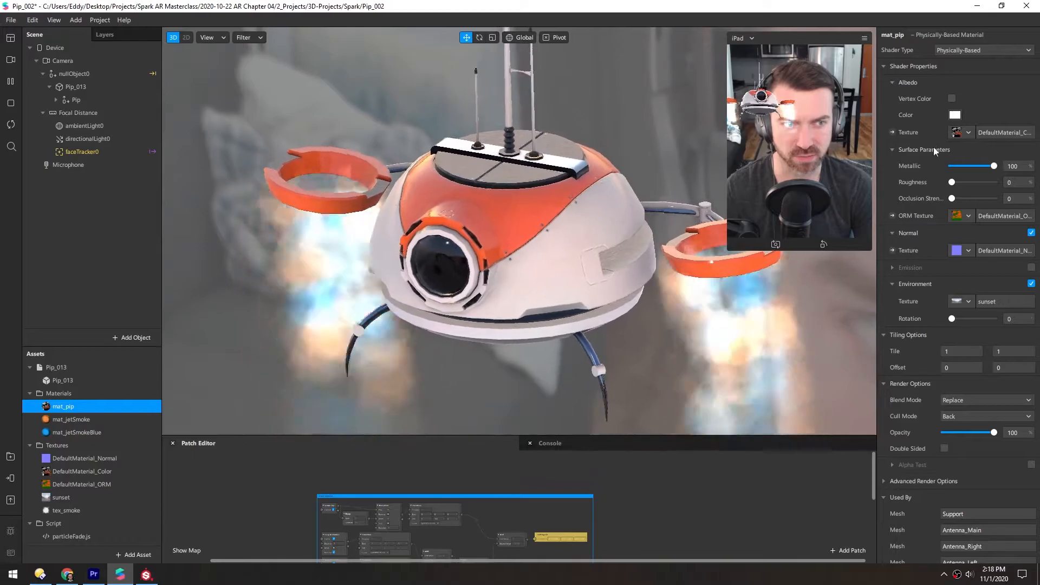
drag(952, 182, 1025, 181)
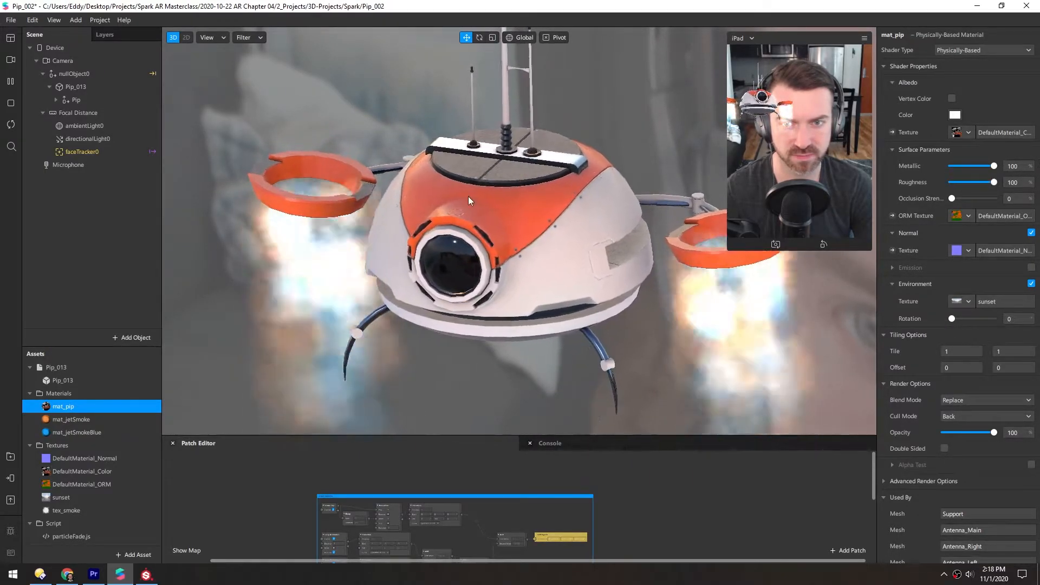
alt+drag(476, 193, 535, 167)
scroll(346, 222, up, 5)
alt+drag(408, 182, 259, 125)
scroll(458, 181, down, 5)
alt+drag(458, 181, 550, 156)
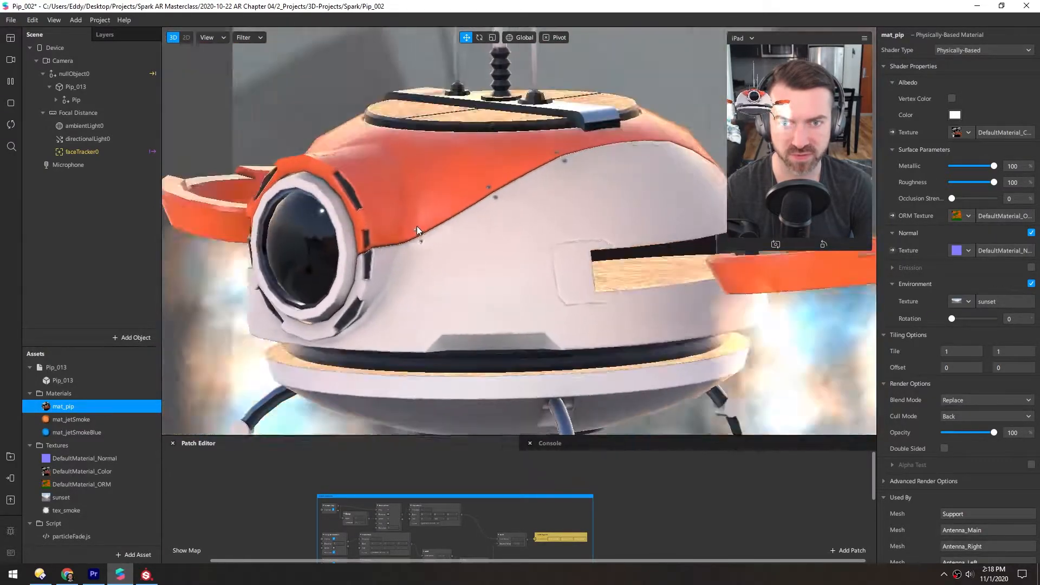
drag(993, 182, 931, 184)
alt+drag(535, 242, 493, 229)
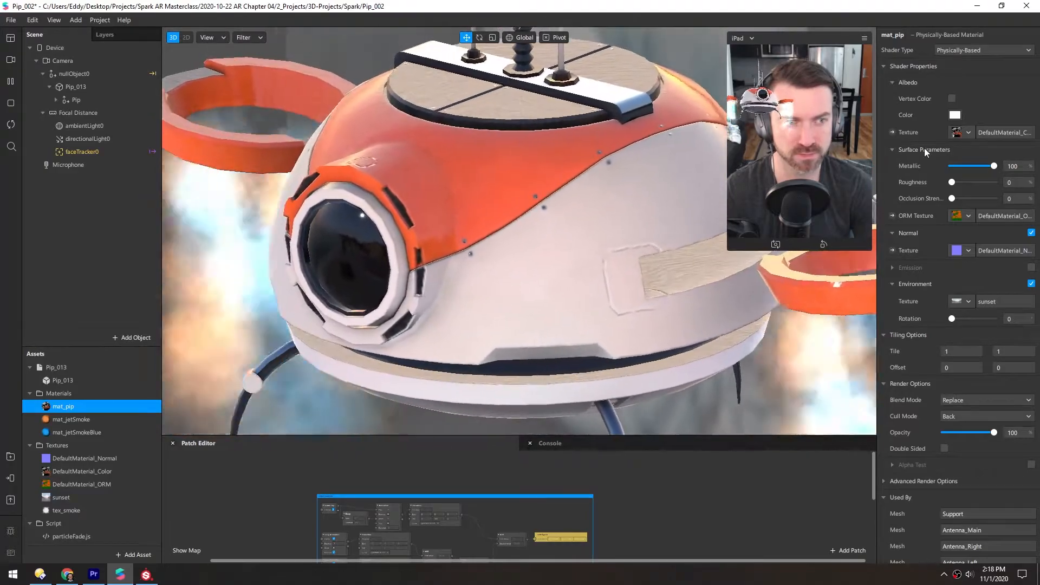
Set the roughness and occlusion strength of mat_pip to 100%.
drag(952, 183, 1000, 184)
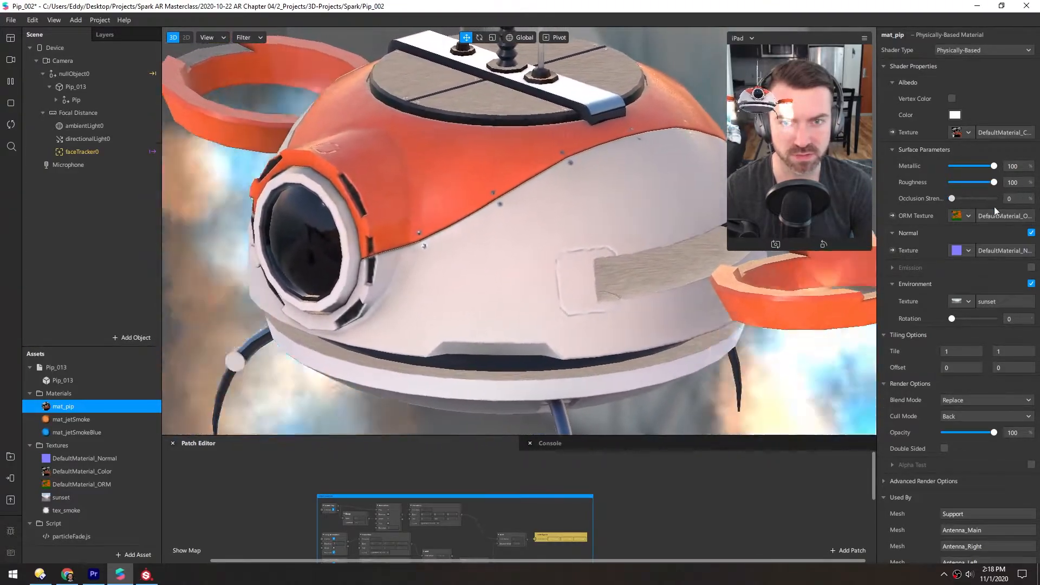
drag(906, 193, 1002, 195)
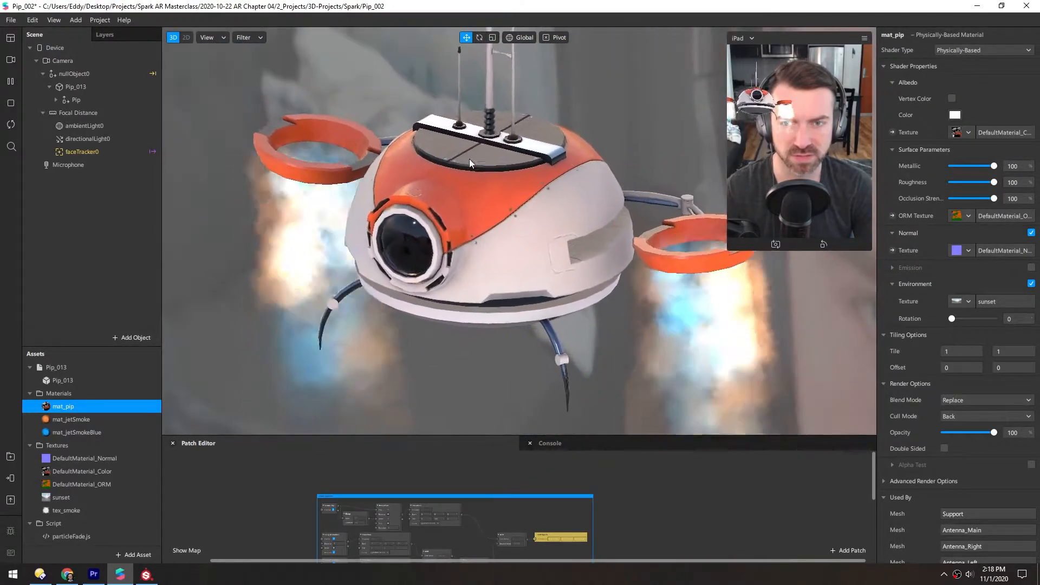
Switch to Substance Painter and hide every layer except the Plastic Orange group.
click(146, 575)
alt+drag(318, 284, 392, 251)
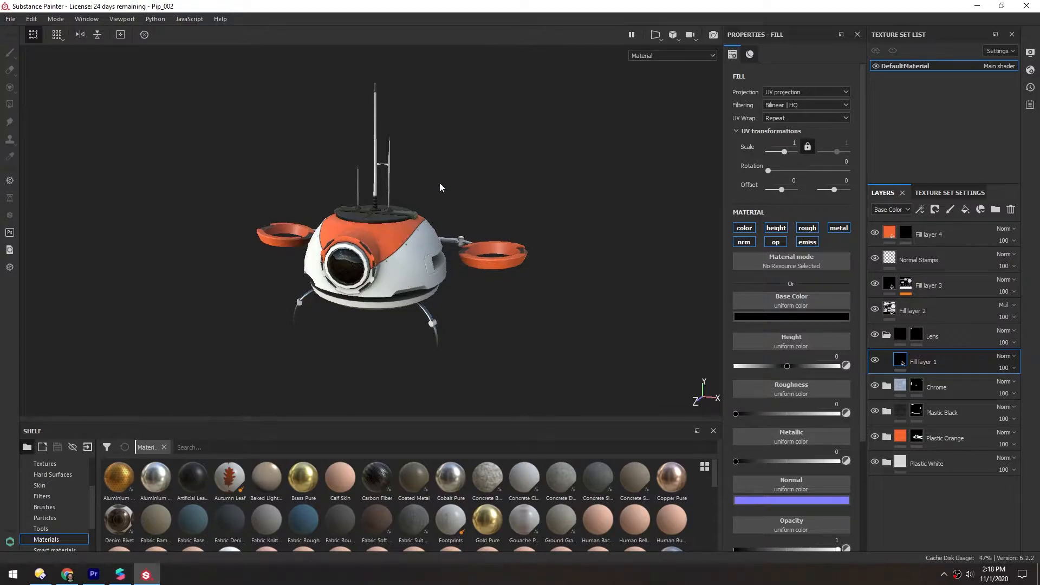
scroll(389, 230, up, 2)
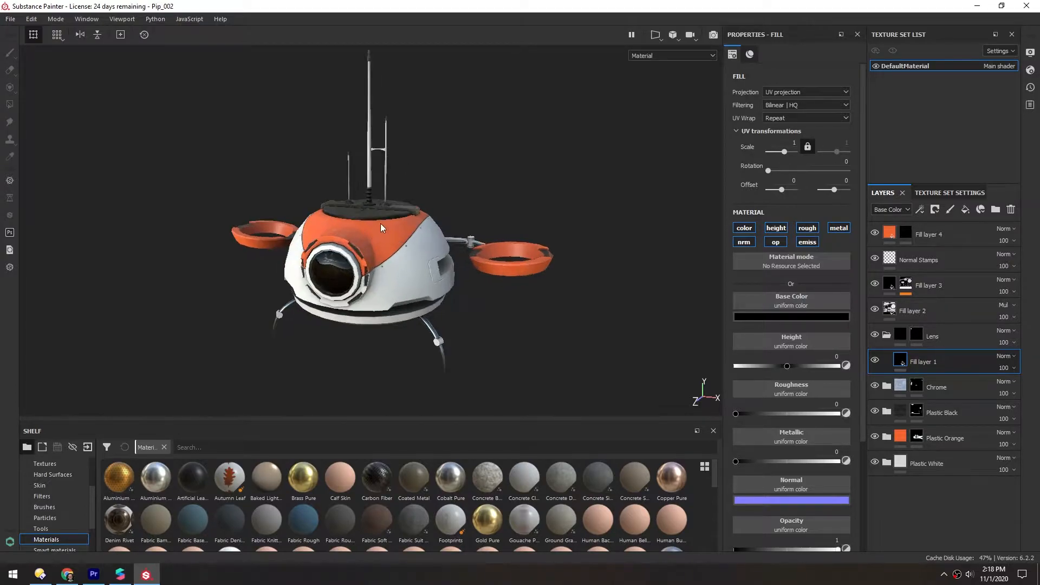
alt+middle_drag(382, 225, 395, 212)
alt+drag(395, 211, 394, 237)
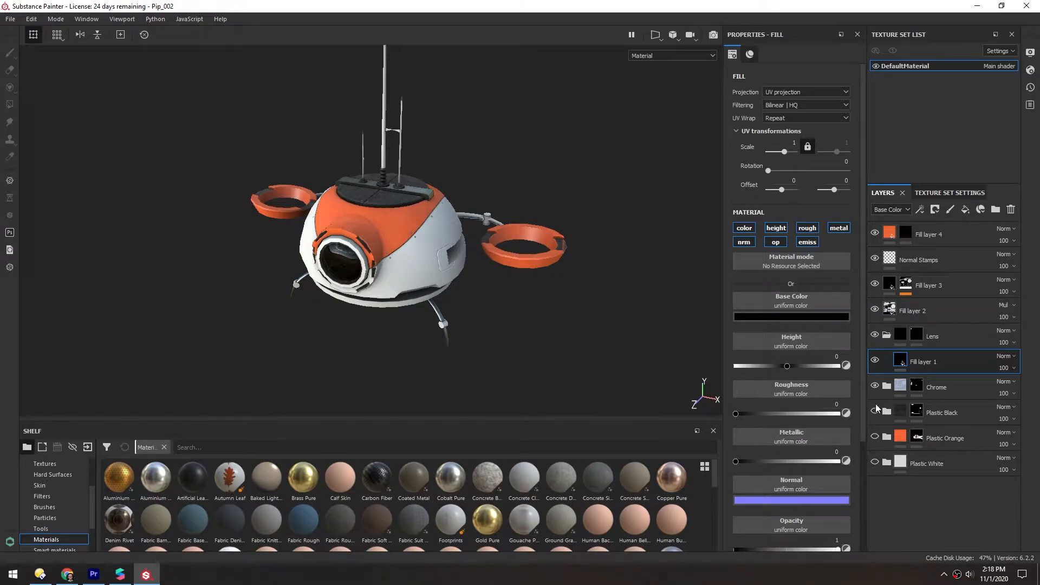
drag(878, 237, 876, 228)
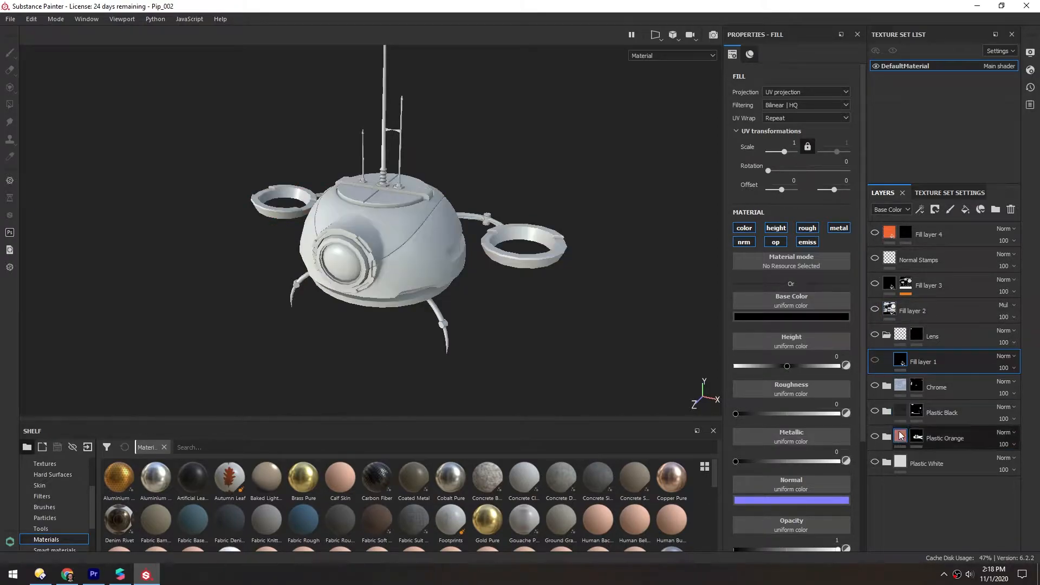
click(876, 437)
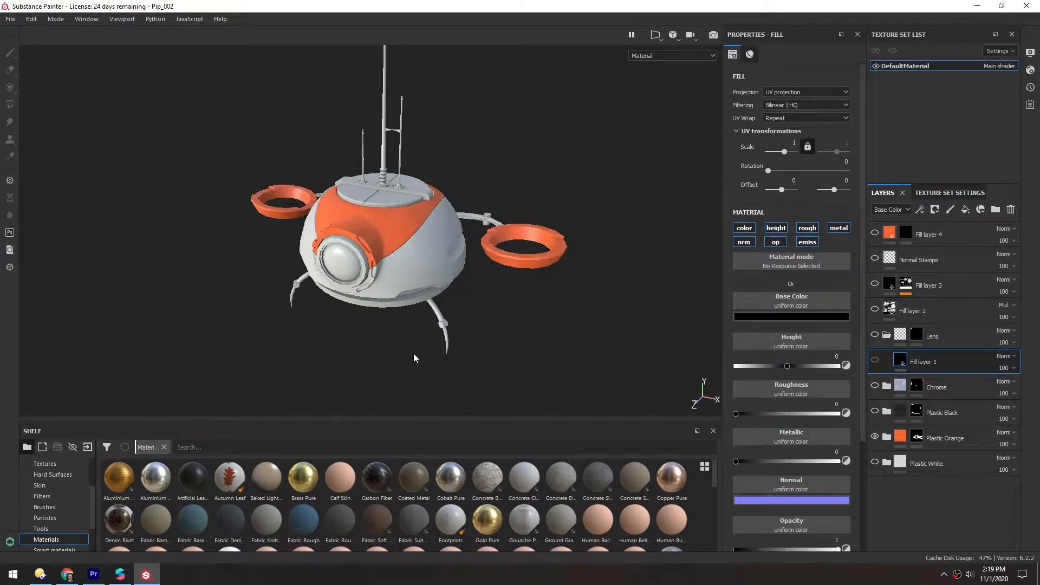
Duplicate the Plastic Orange group and hide the original.
mouse_move(967, 446)
mouse_down()
mouse_move(945, 441)
mouse_move(944, 424)
mouse_up()
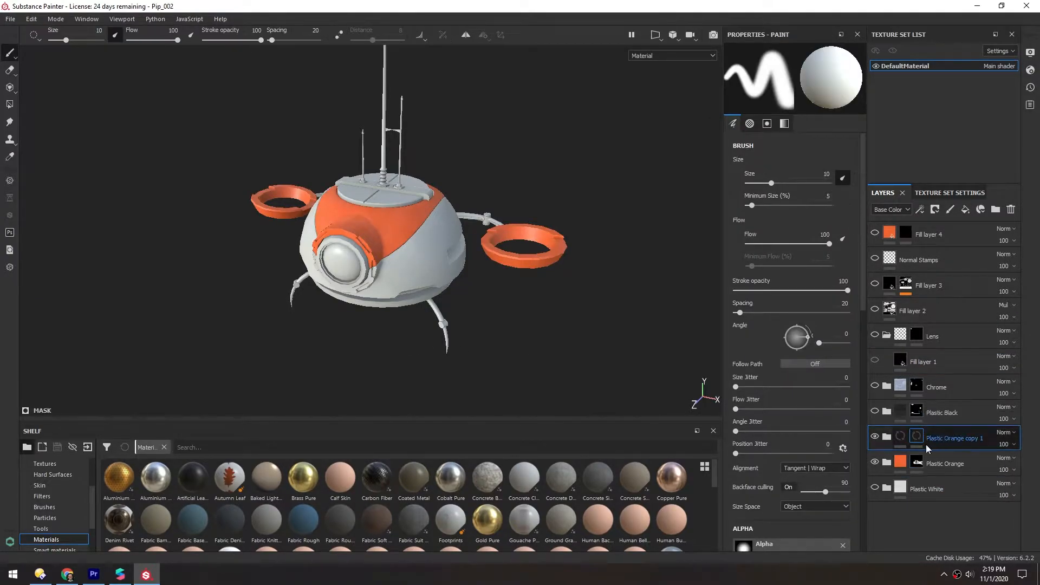
click(875, 462)
click(875, 463)
Set the base color of the Base Plastic layer in the copied orange group to white.
click(887, 438)
click(885, 439)
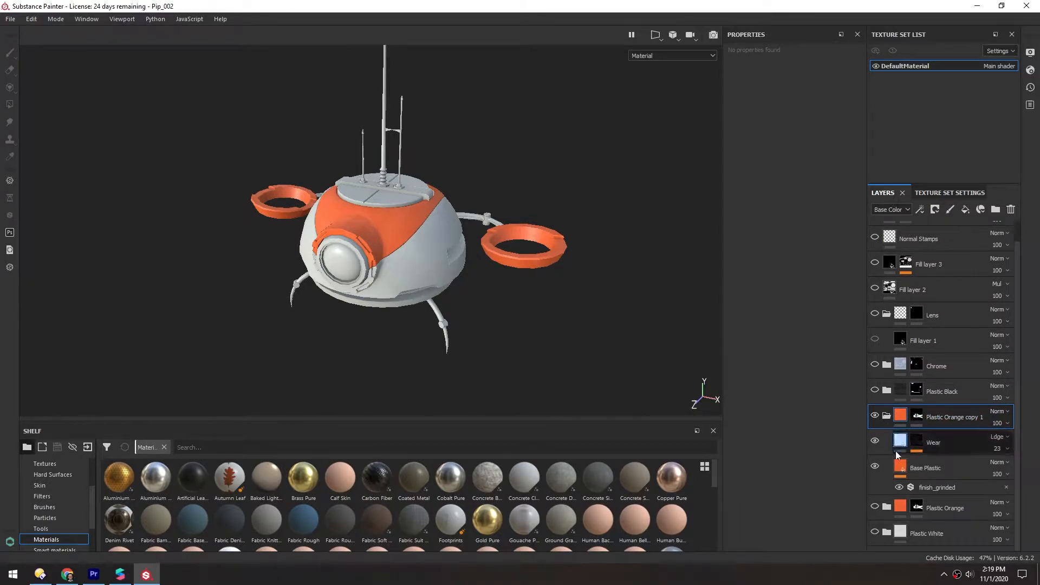
click(925, 467)
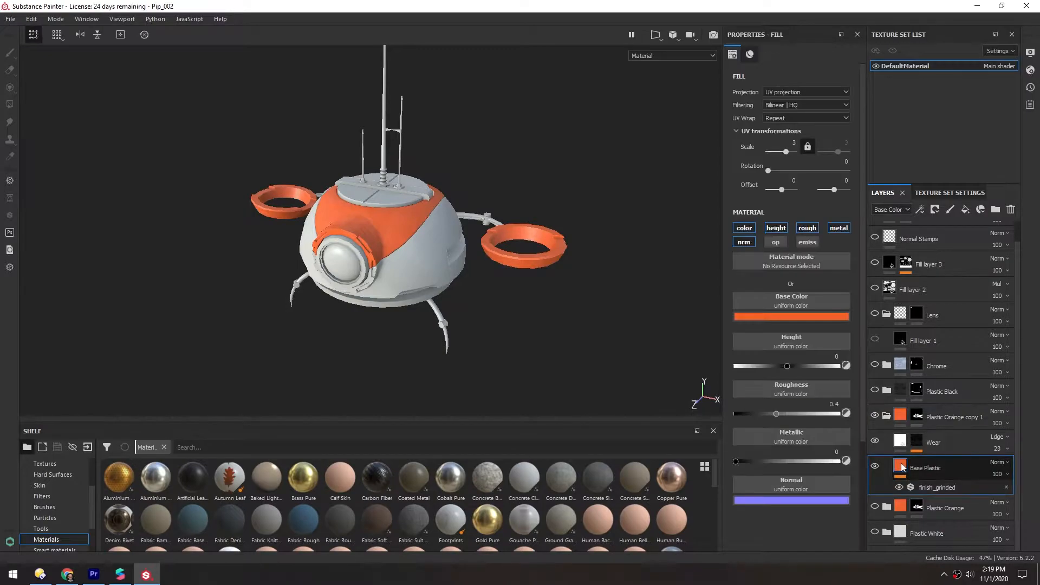
click(782, 319)
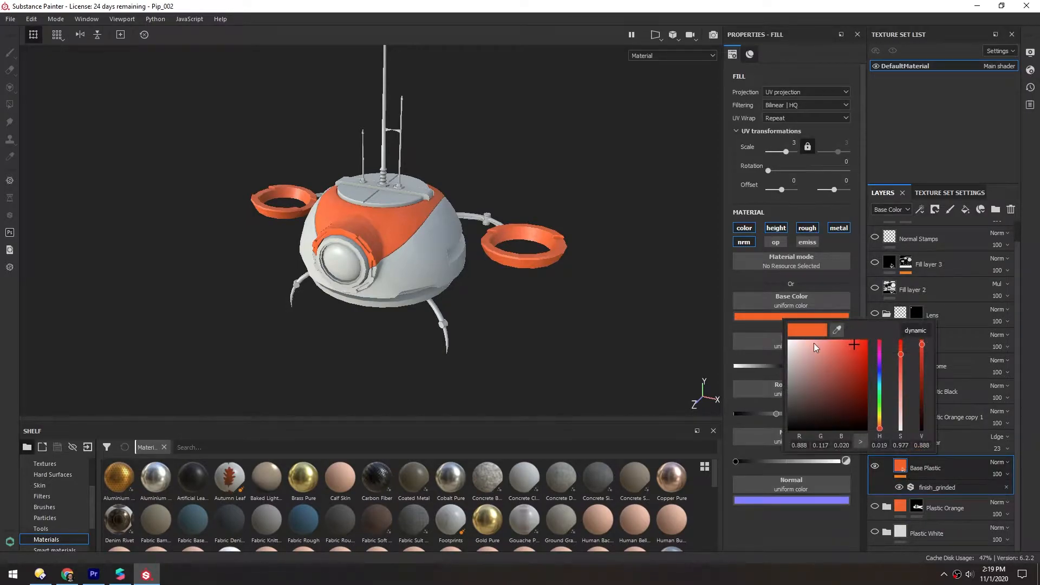
drag(815, 341, 757, 316)
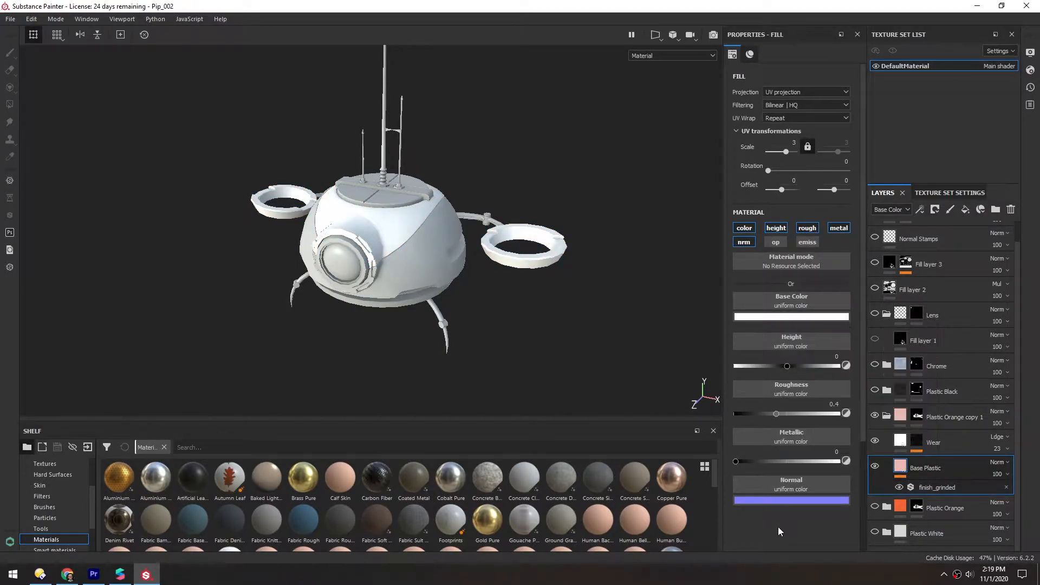
click(886, 415)
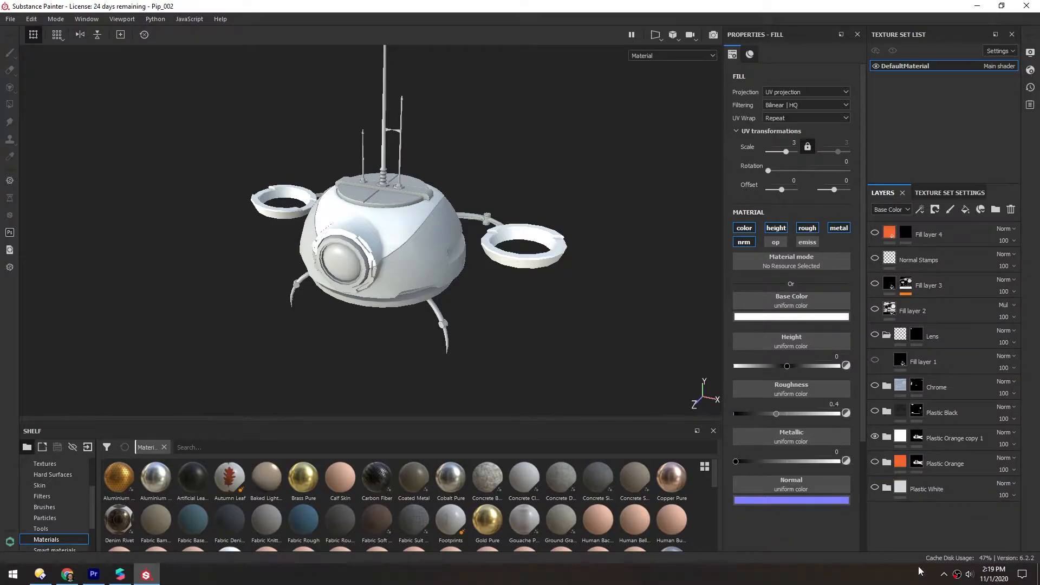
Add a fill layer with a black base color and move it to the bottom of the layer stack.
click(965, 210)
click(791, 318)
drag(811, 351, 795, 434)
click(910, 150)
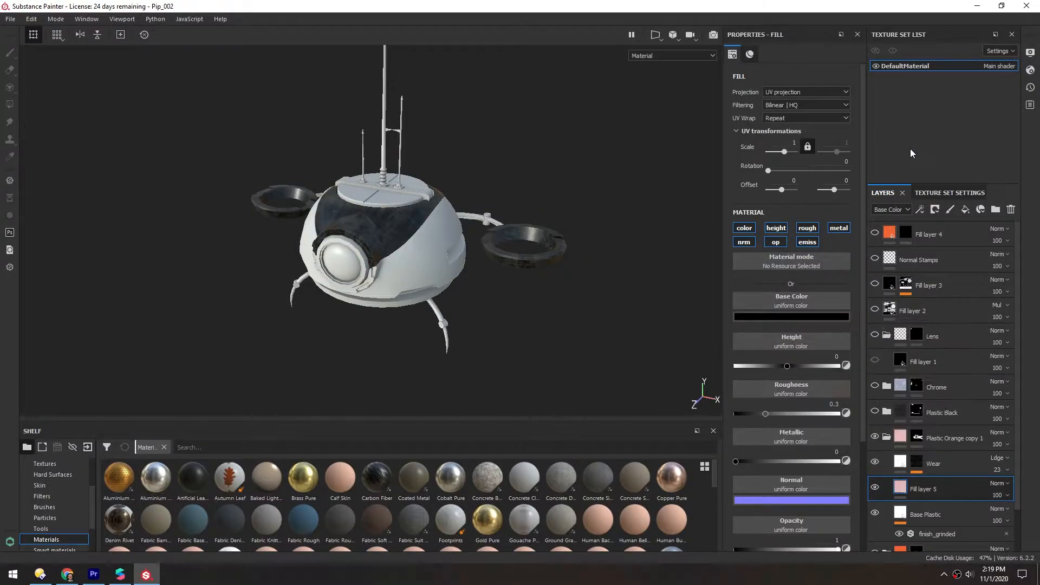
scroll(891, 379, down, 2)
drag(900, 441, 906, 544)
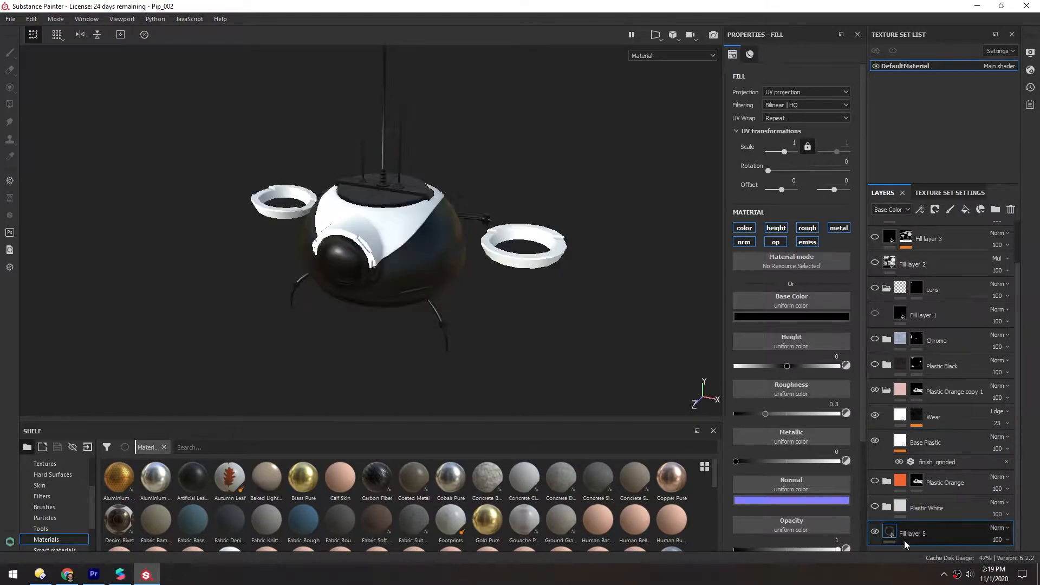
Show only the Base Color channel on the model and inspect the black-and-white mask.
click(638, 55)
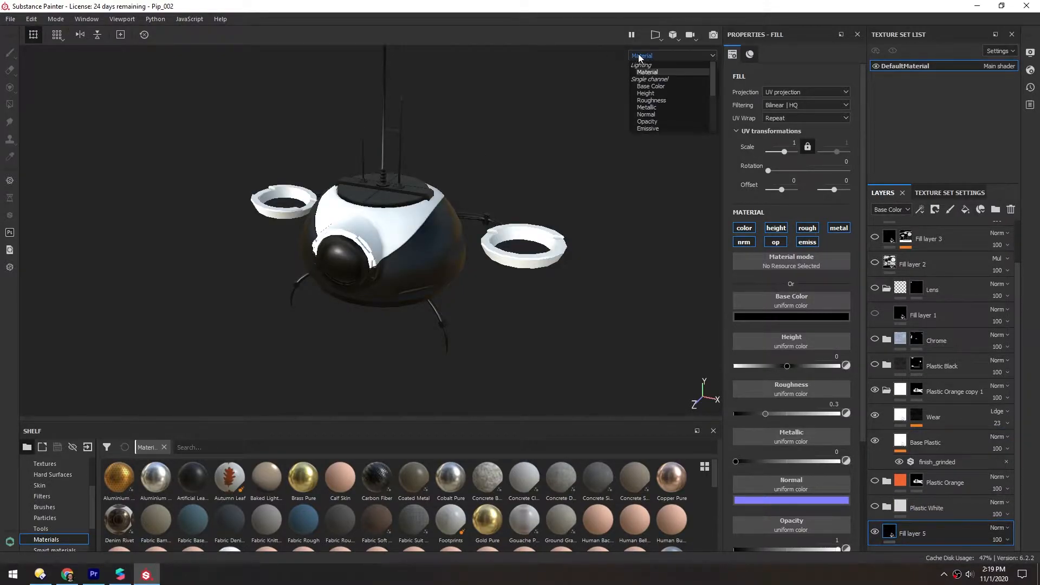
click(643, 87)
scroll(372, 235, up, 3)
alt+drag(374, 234, 275, 220)
Set up a texture export with the "- Color Only -" output template and review that template's output maps.
click(10, 19)
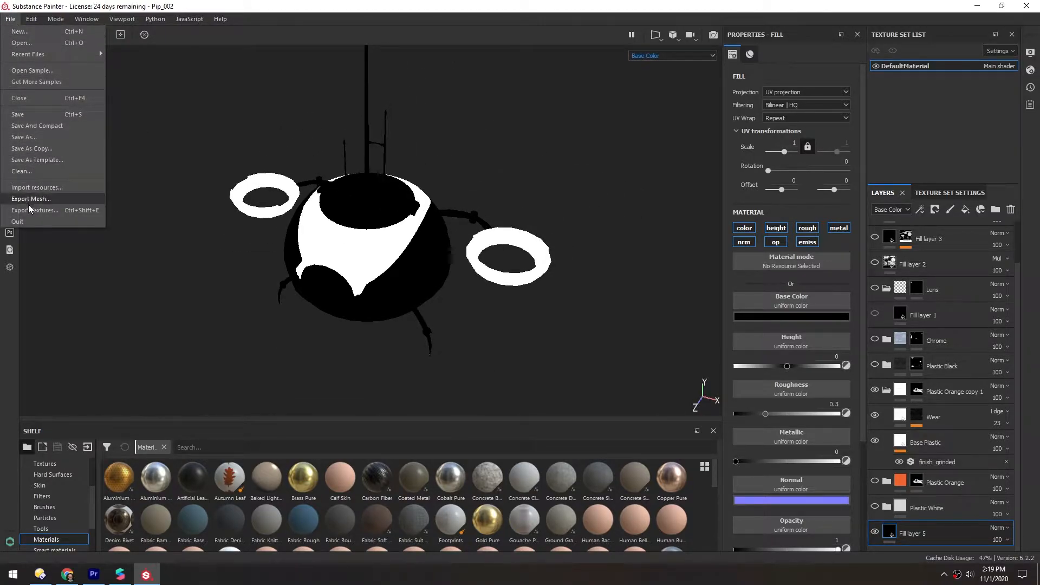
click(40, 213)
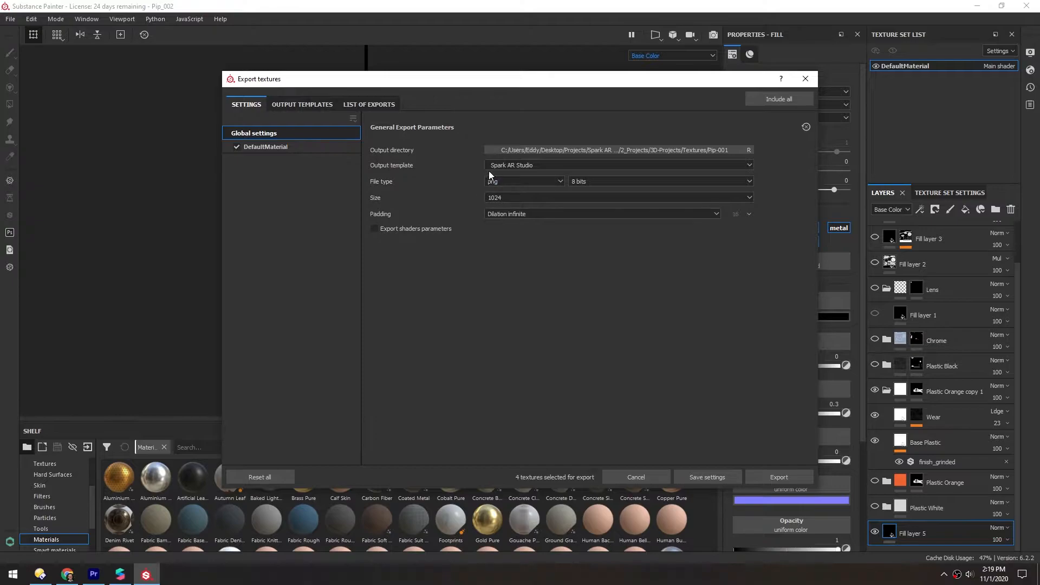
click(490, 165)
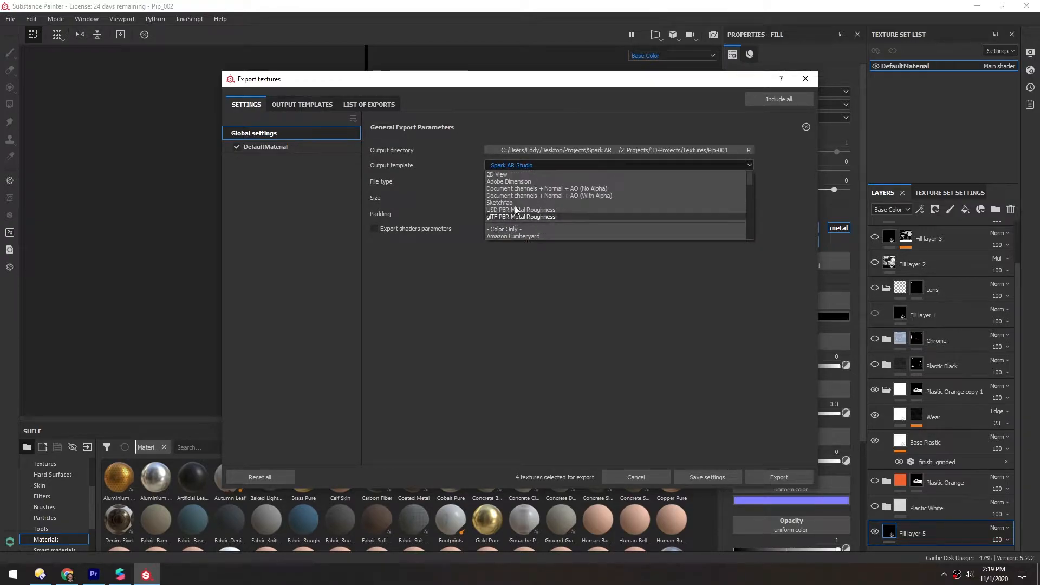
click(501, 230)
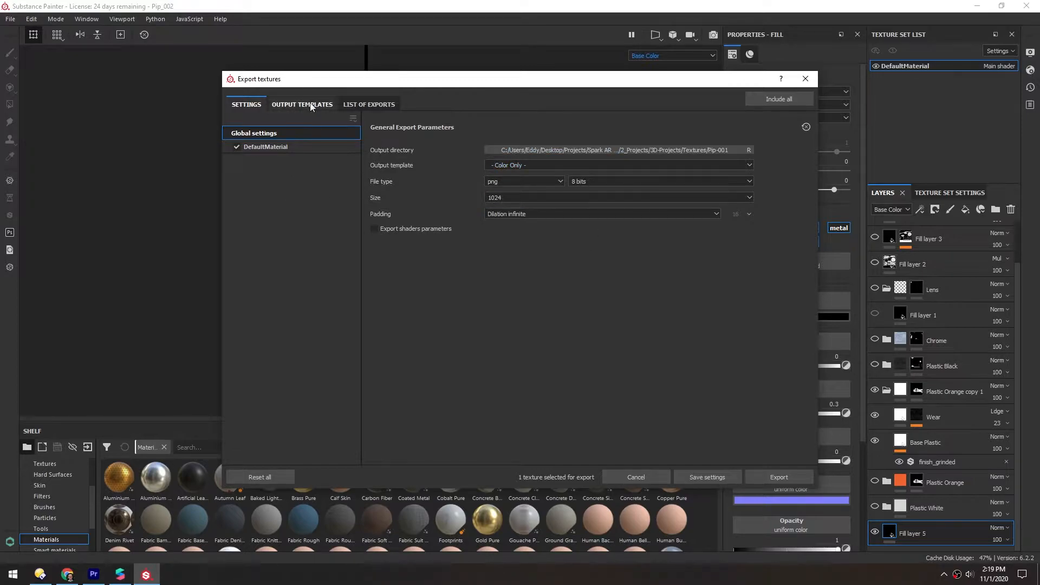
click(293, 104)
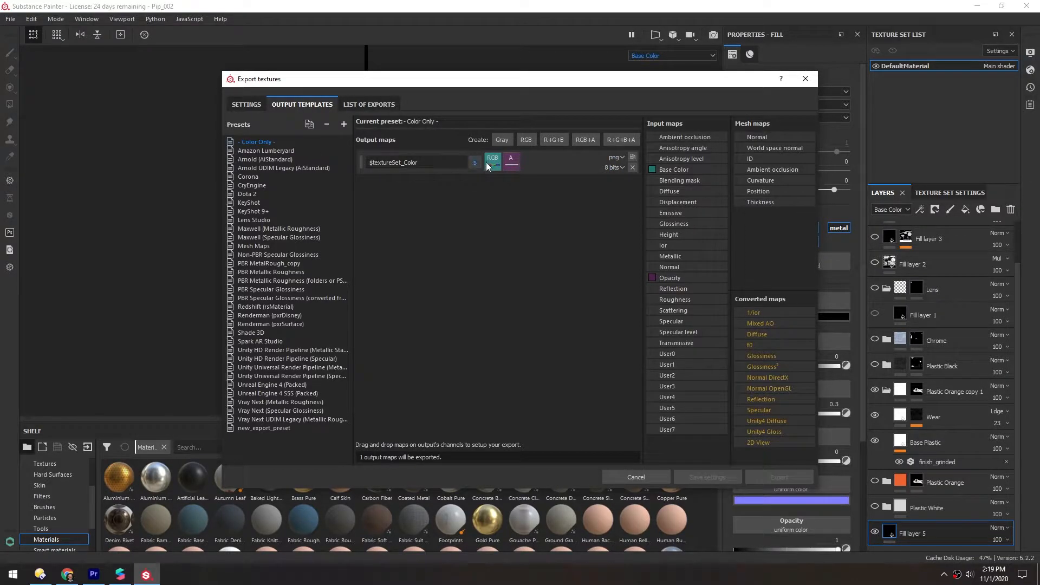
click(258, 108)
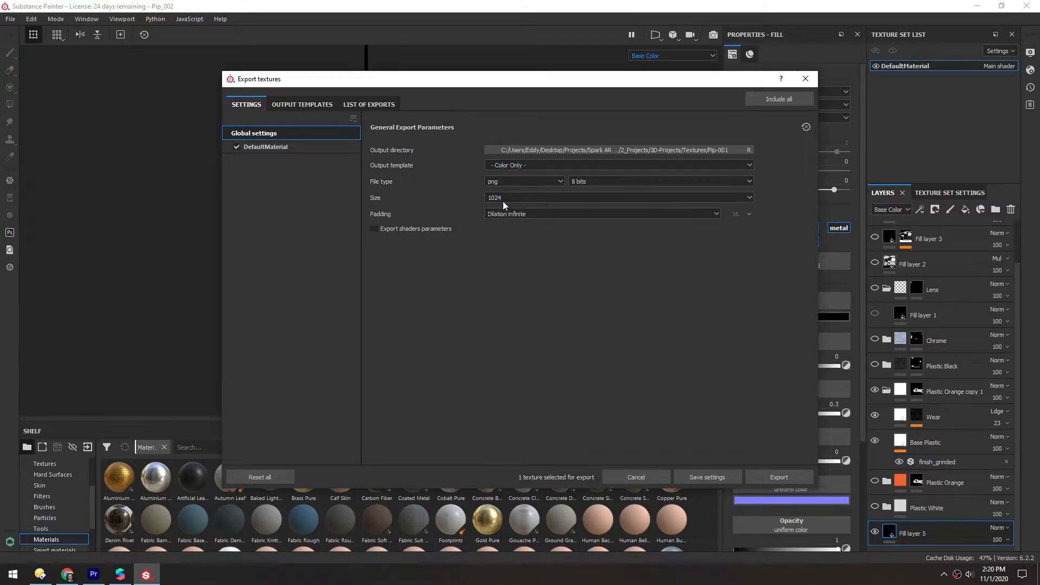
Create a folder named Pip-002 inside Textures and use it as the export's output directory.
click(535, 152)
click(490, 115)
right_click(453, 217)
mouse_move(487, 332)
click(631, 333)
text(Pip-002)
key(Return)
key(Return)
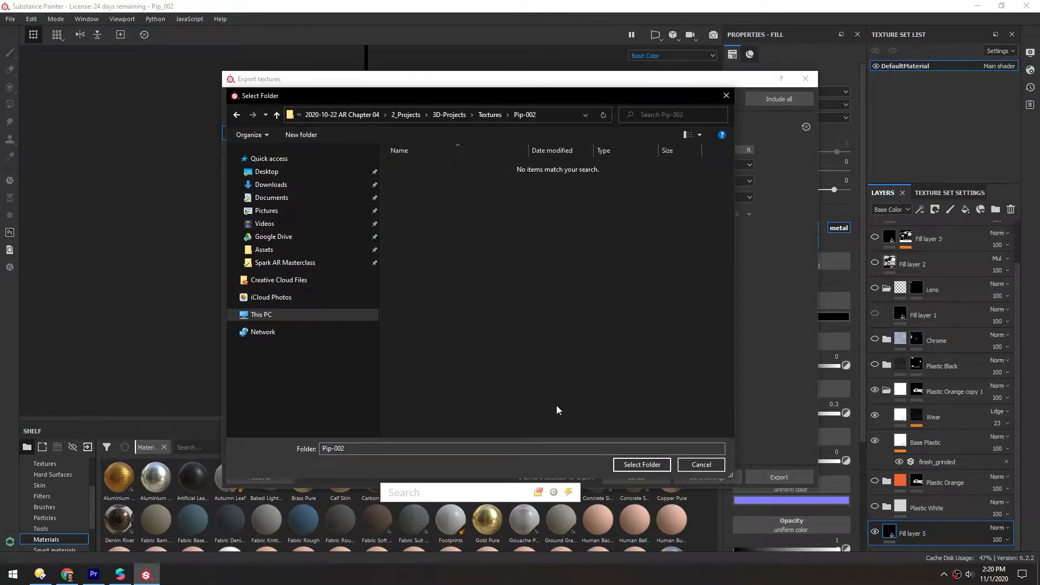
key(Return)
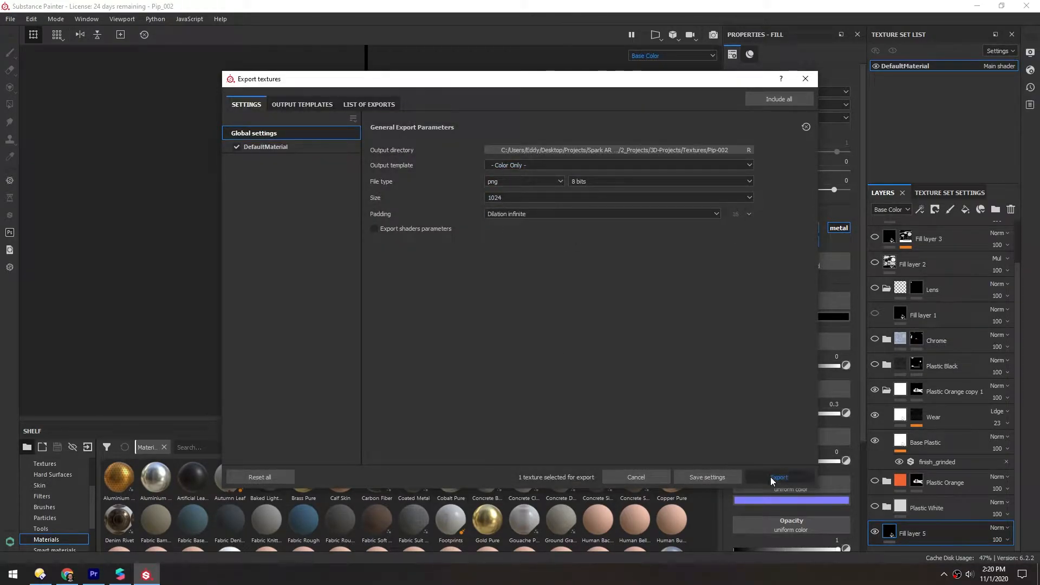
Export the texture and open DefaultMaterial_Color.png from the output folder to check the mask.
click(773, 477)
click(756, 100)
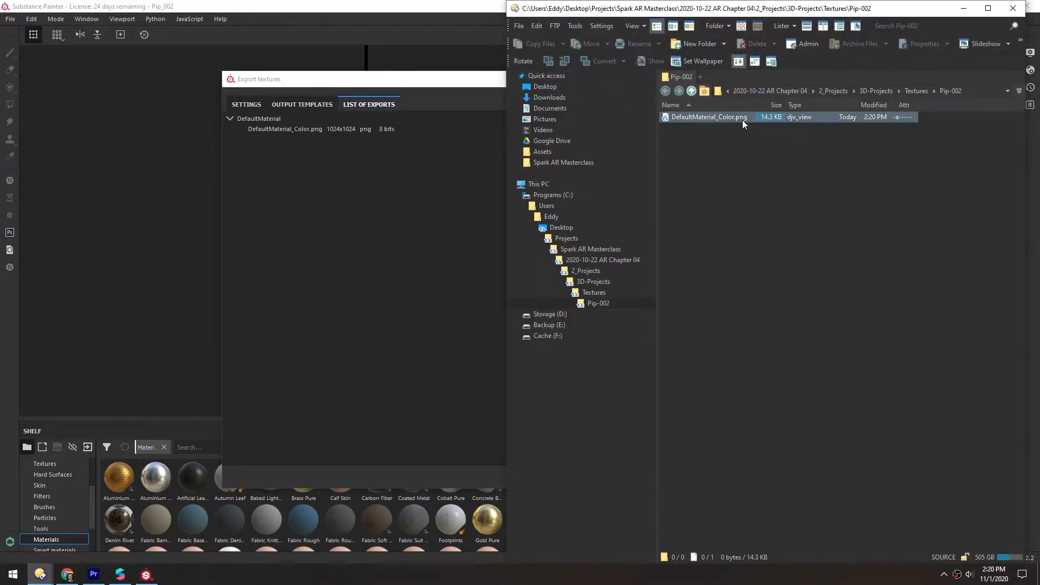
ctrl+scroll(736, 233, up, 2)
double_click(698, 140)
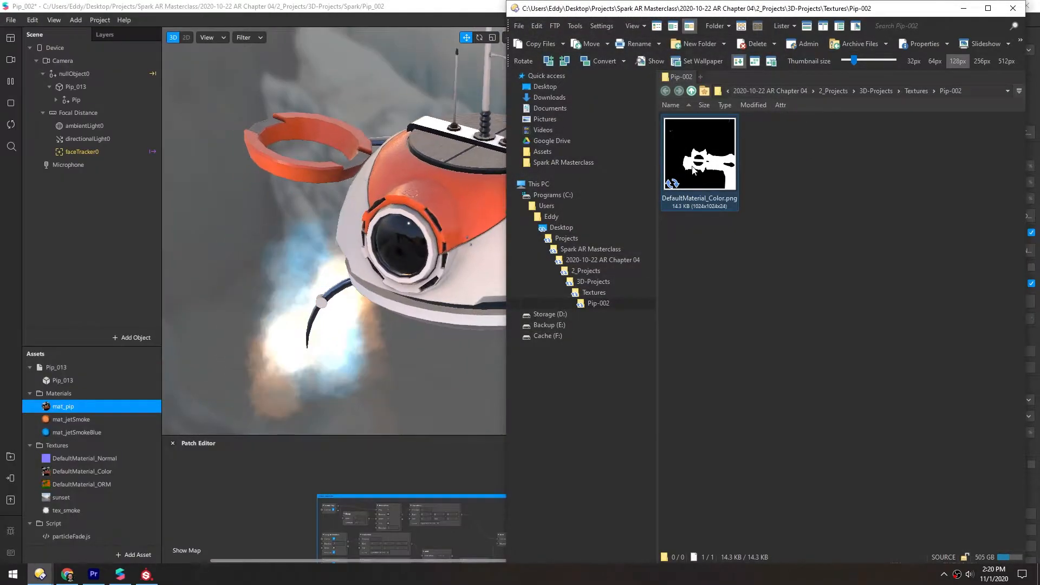
Import the exported DefaultMaterial_Color.png into the Spark AR Studio project's assets and enlarge the asset list.
mouse_move(699, 154)
mouse_down()
mouse_move(24, 522)
mouse_move(61, 473)
mouse_up()
drag(72, 347, 67, 247)
click(67, 473)
Enlarge the Patch Editor and add the DefaultMaterial_Color(1) texture as a patch in the empty area below the existing groups.
drag(197, 435, 206, 235)
scroll(330, 317, up, 3)
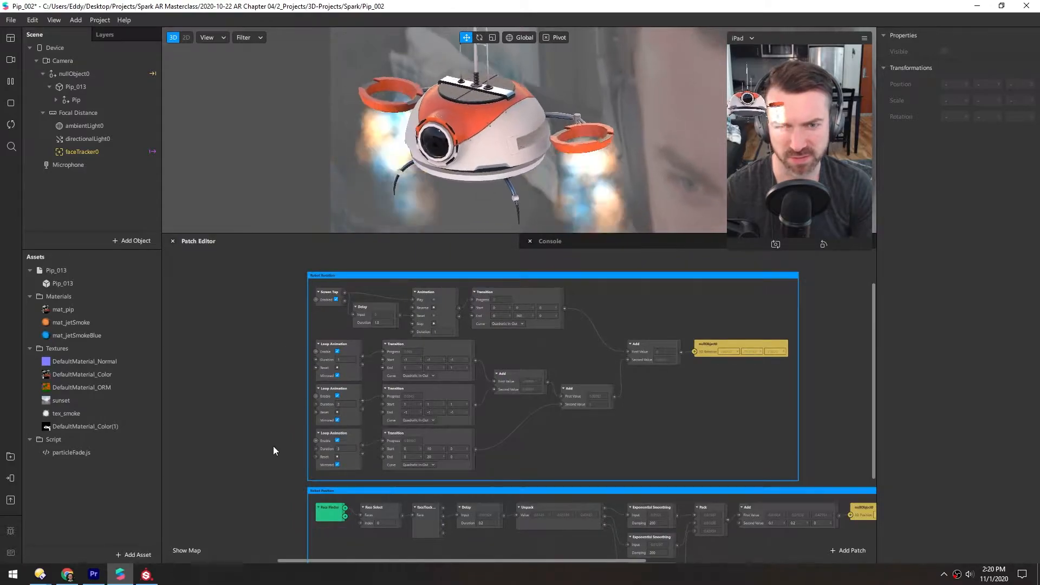
middle_drag(332, 491, 271, 330)
middle_drag(462, 489, 400, 515)
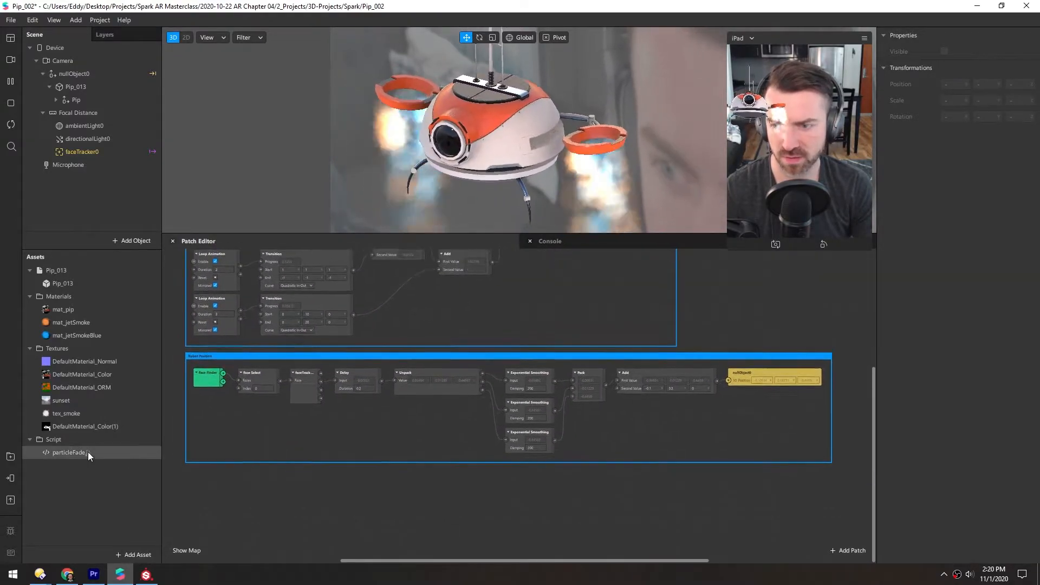
drag(61, 428, 382, 524)
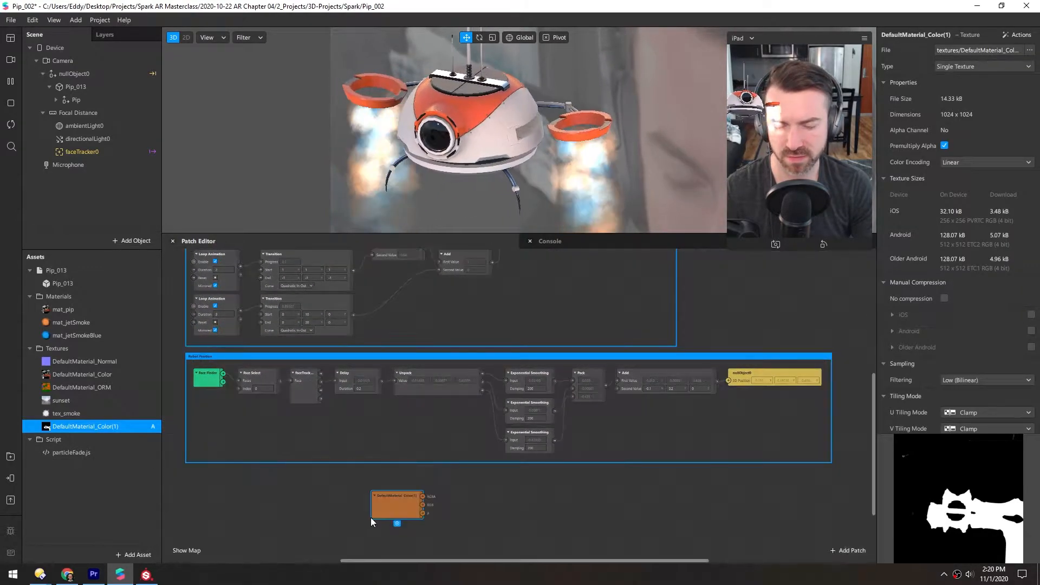
scroll(352, 489, up, 2)
middle_drag(325, 488, 423, 380)
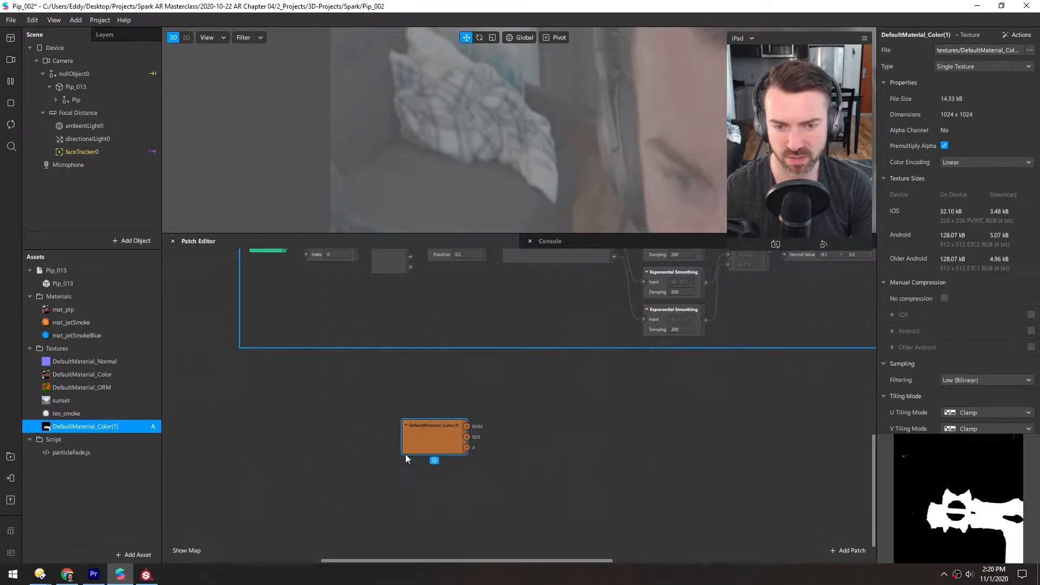
drag(424, 447, 337, 473)
Add the DefaultMaterial_Color texture as a patch and position the mask texture's patch directly below it.
click(93, 373)
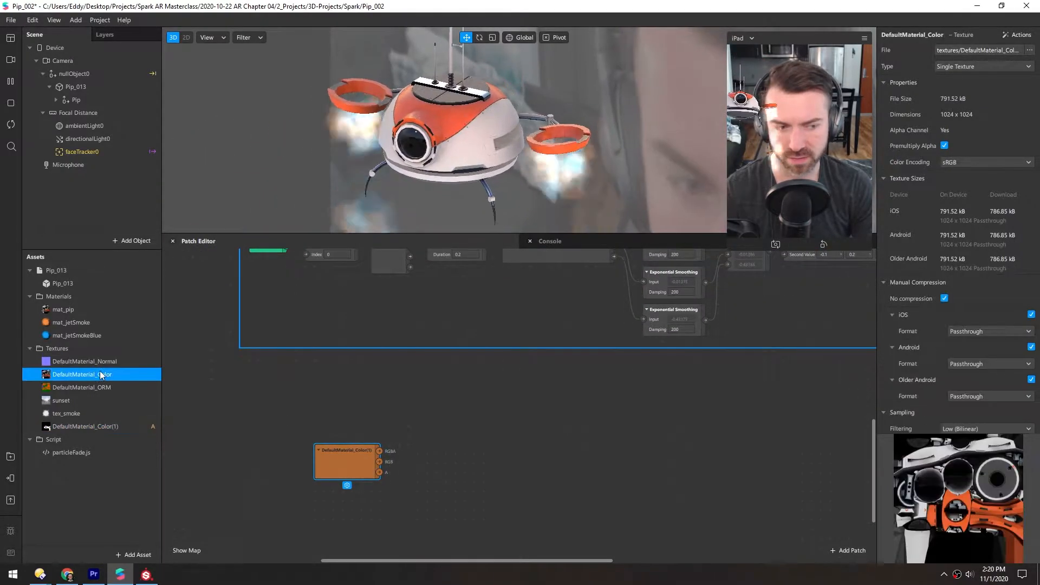
drag(82, 374, 334, 409)
drag(329, 467, 329, 446)
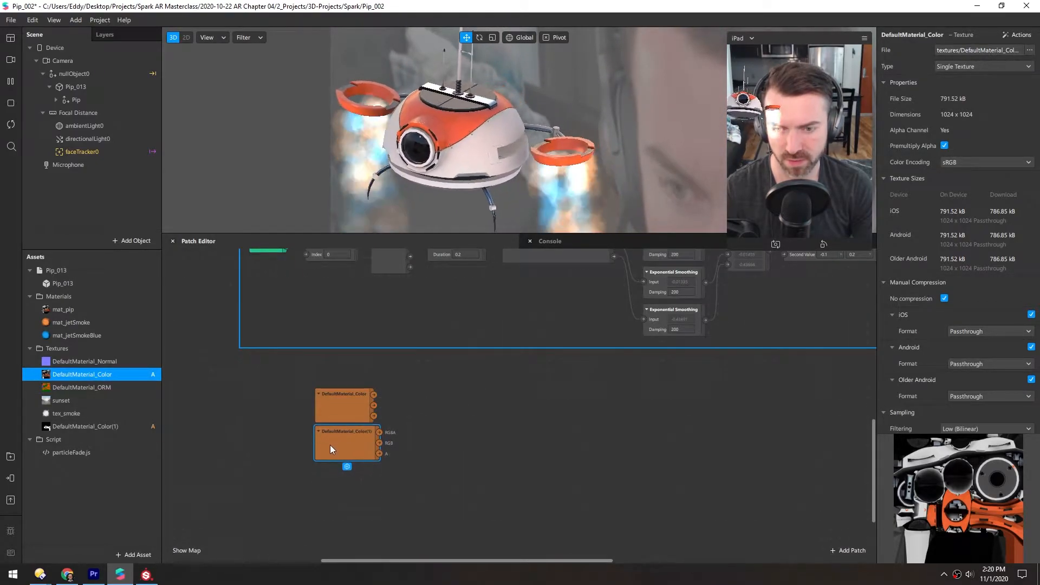
Rename the DefaultMaterial_Color(1) texture asset to tex_orangeMat.
double_click(73, 425)
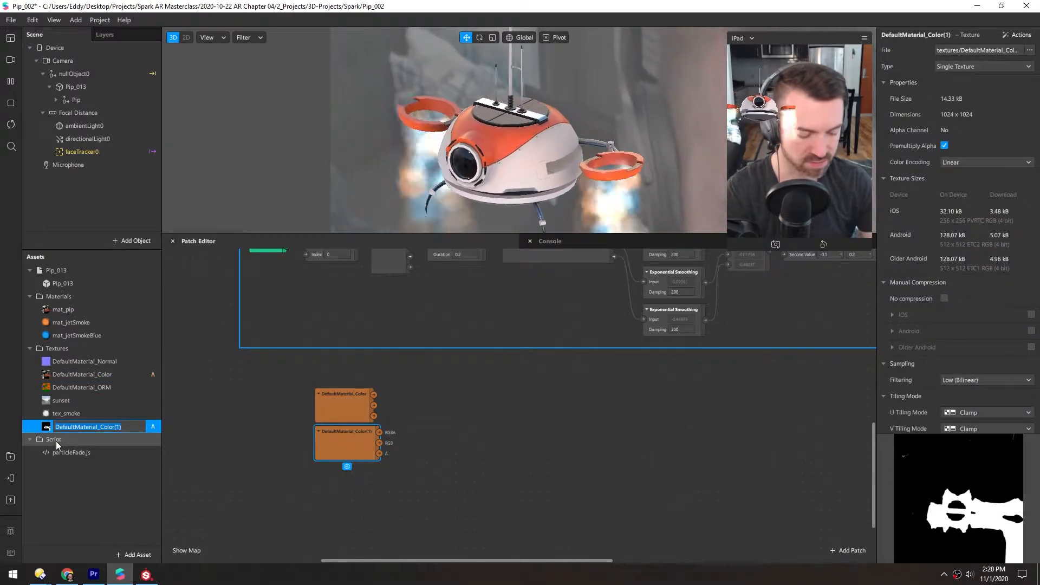
text(tex_)
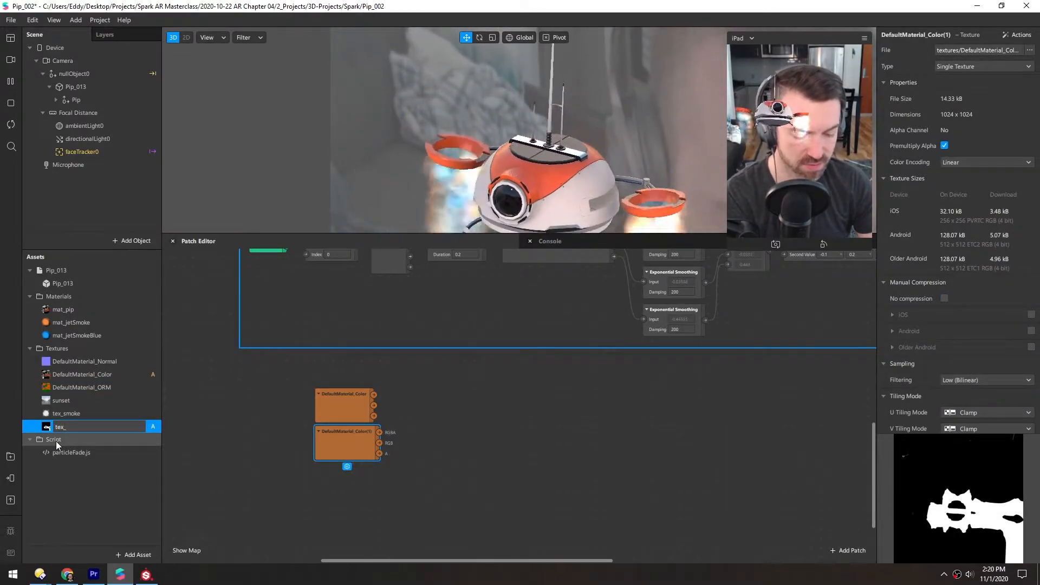
text(orangeMat)
key(Return)
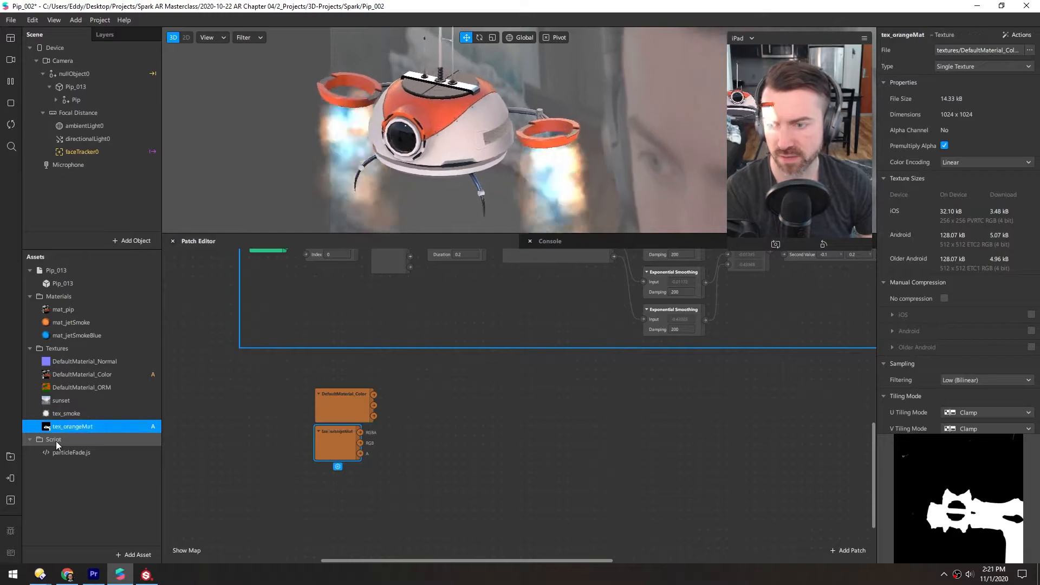
Compare the previews of the tex_orangeMat mask and the DefaultMaterial_Color texture.
double_click(68, 388)
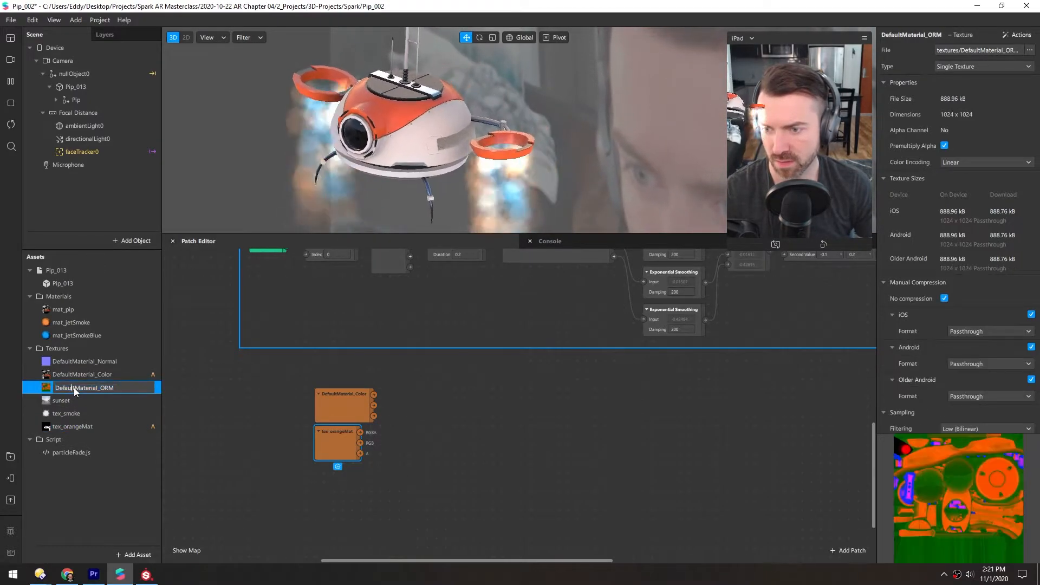
click(68, 426)
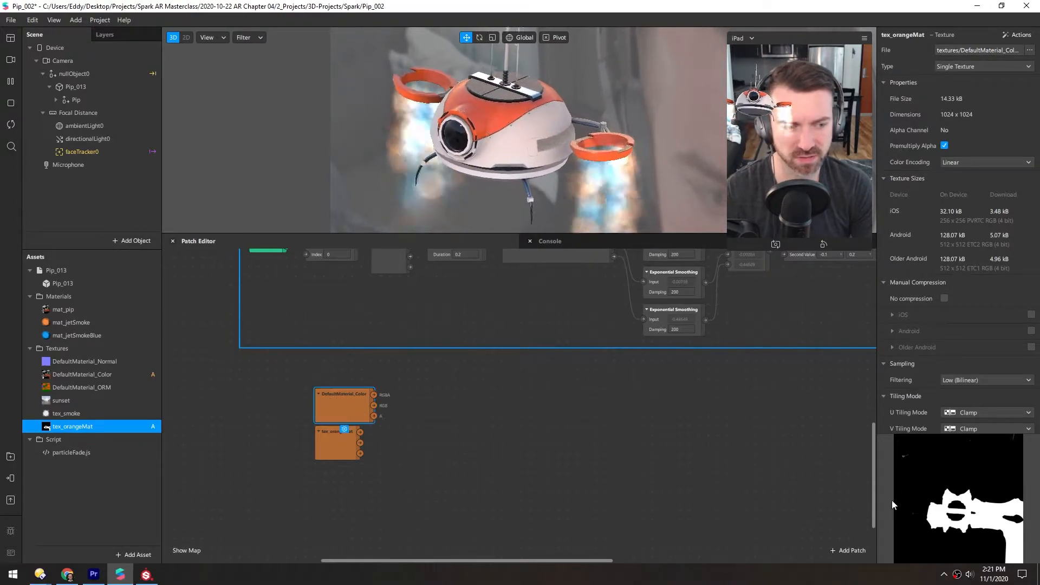
click(50, 374)
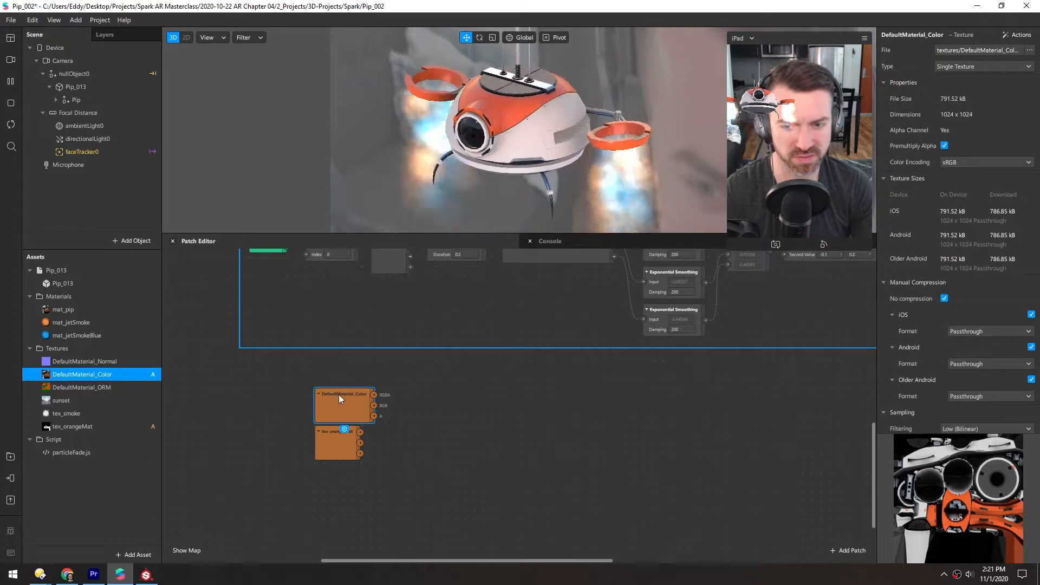
Import the Adjust Colors shader from the AR Library's patch assets and place it as a patch beside the two texture patches.
click(127, 555)
click(190, 391)
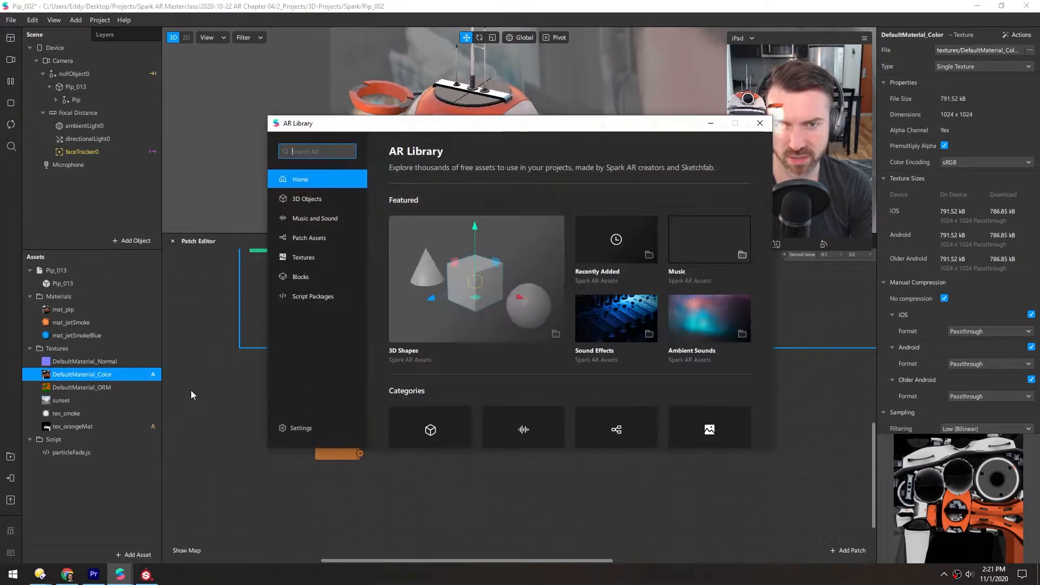
click(308, 239)
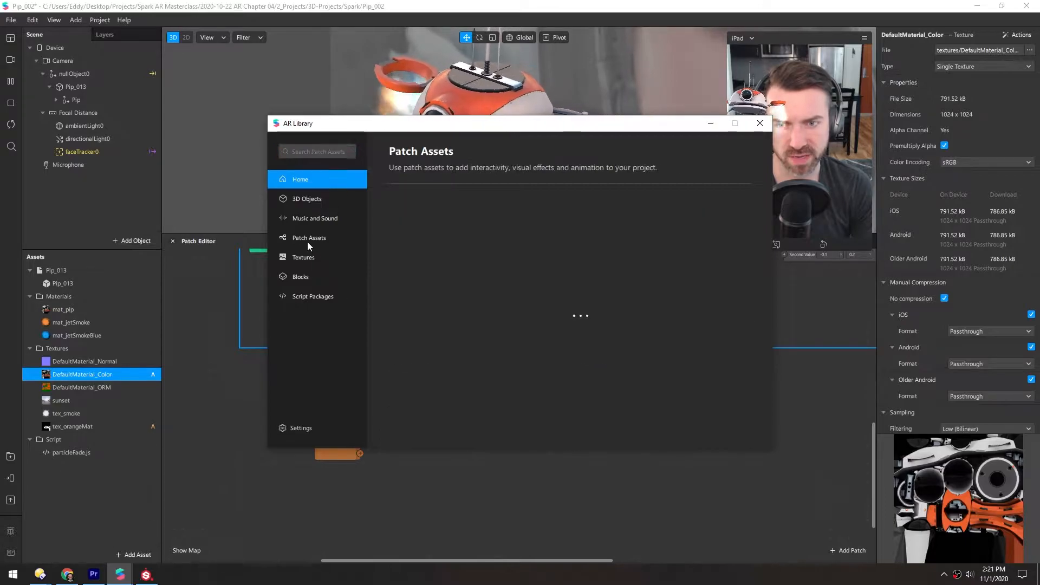
click(424, 322)
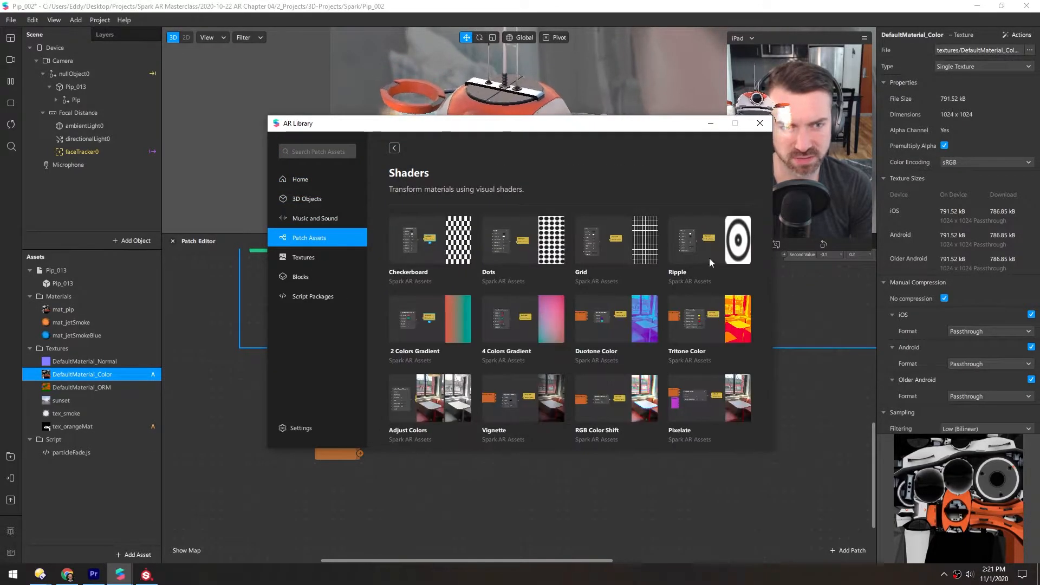
scroll(626, 290, down, 3)
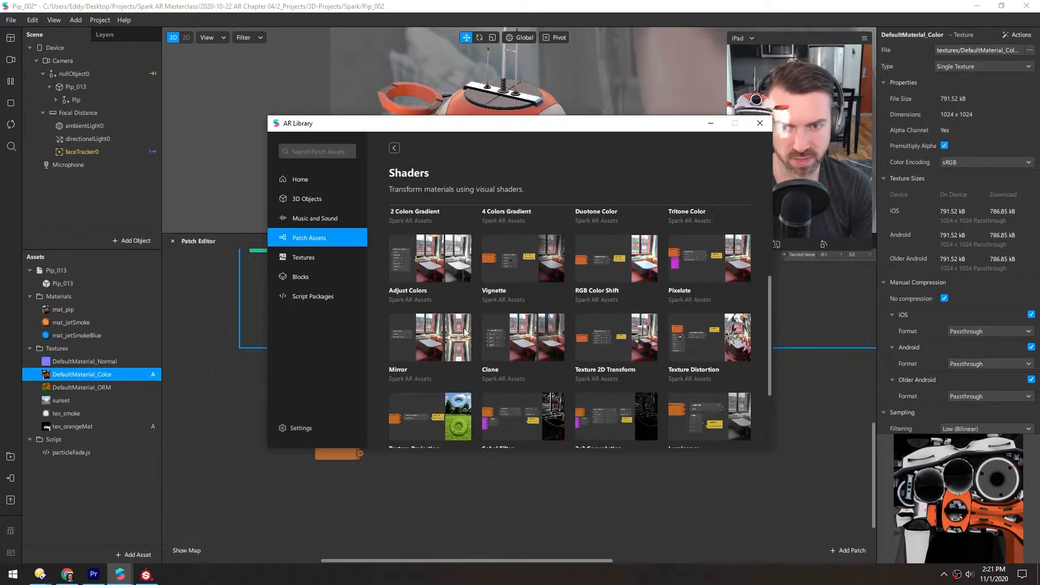
click(421, 267)
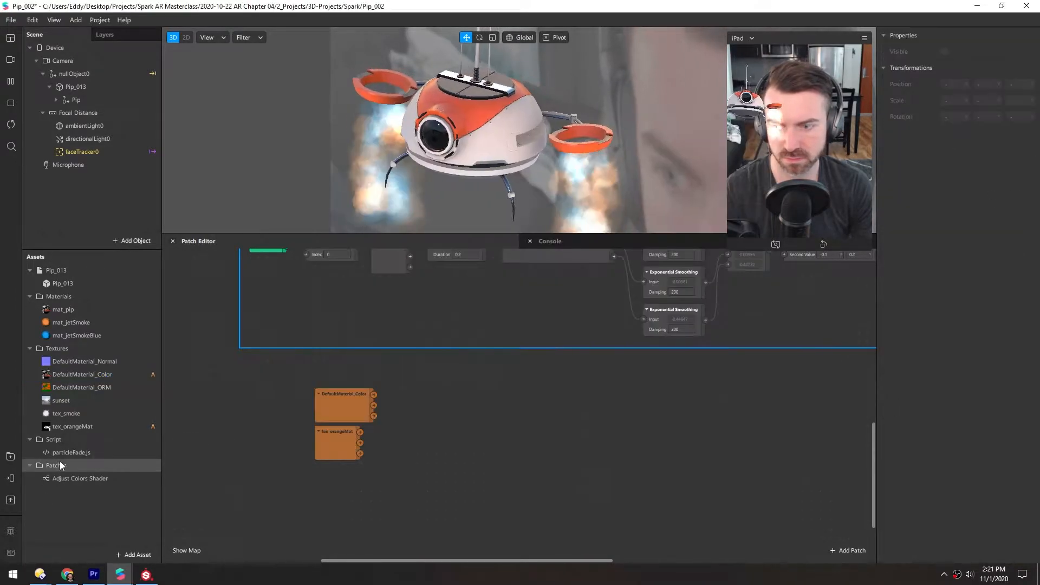
drag(76, 479, 442, 474)
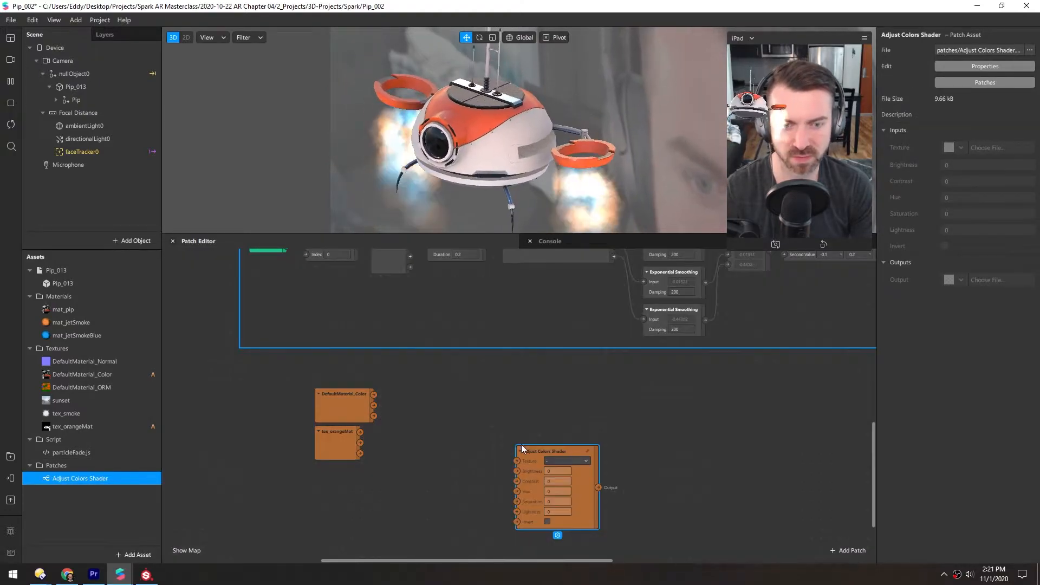
drag(523, 452, 465, 398)
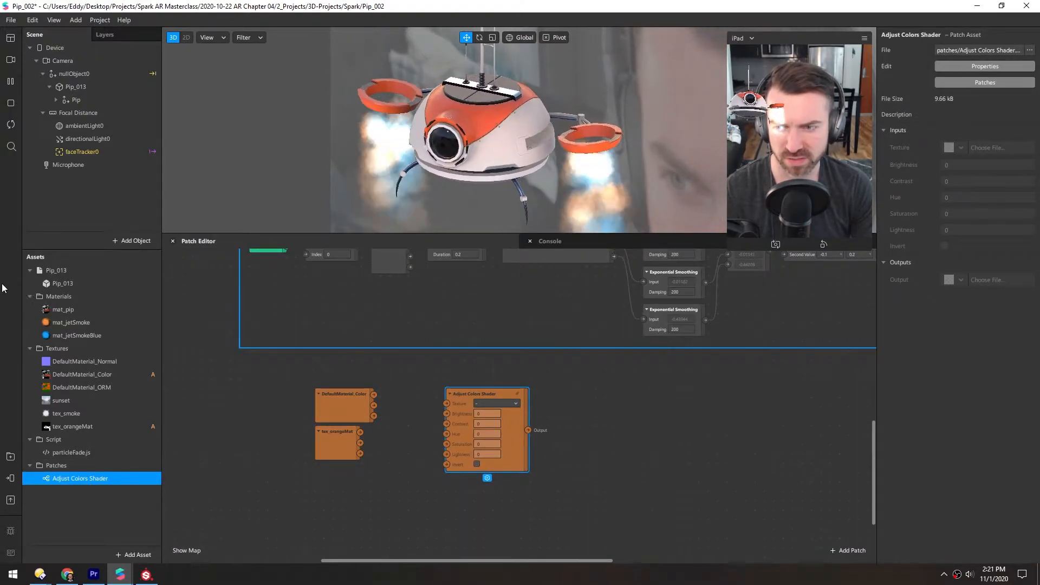
Create a patch for mat_pip's albedo texture and route DefaultMaterial_Color's RGBA through the Adjust Colors Shader into it.
click(56, 311)
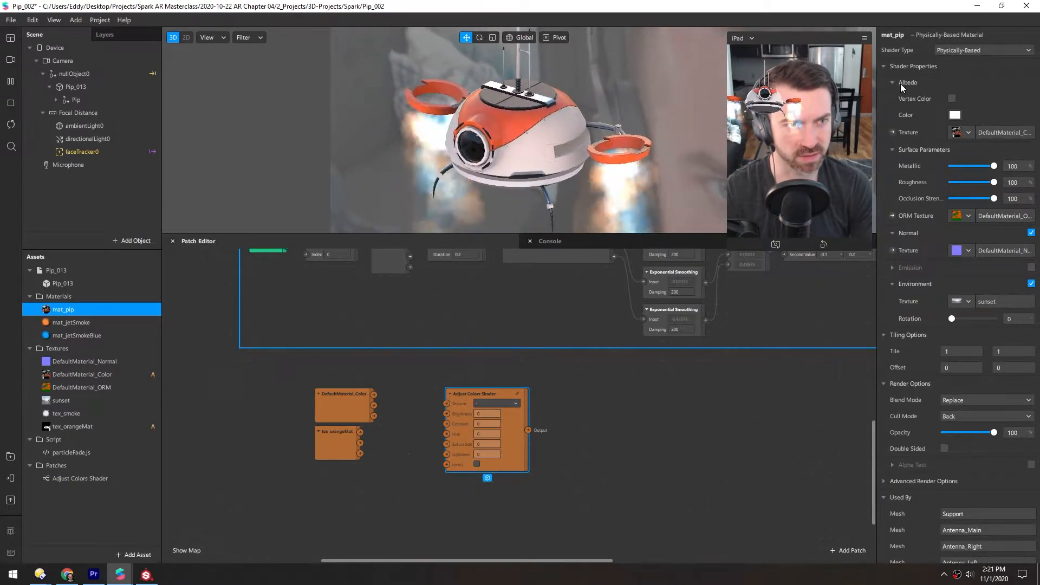
drag(533, 429, 618, 410)
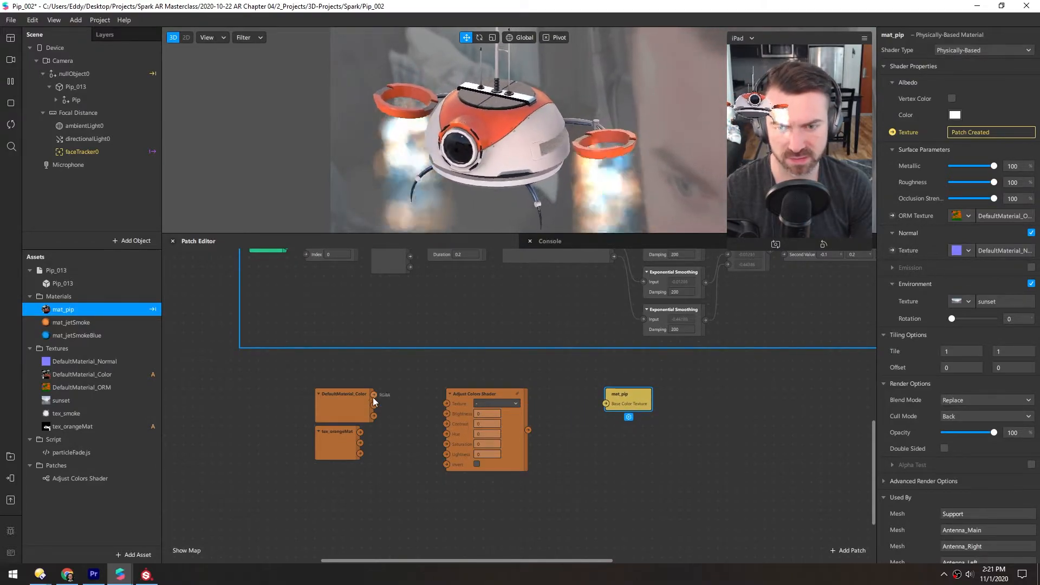
drag(374, 395, 447, 405)
drag(529, 429, 606, 403)
Try higher hue values on the Adjust Colors Shader patch and settle on a hue of 0.1.
click(487, 434)
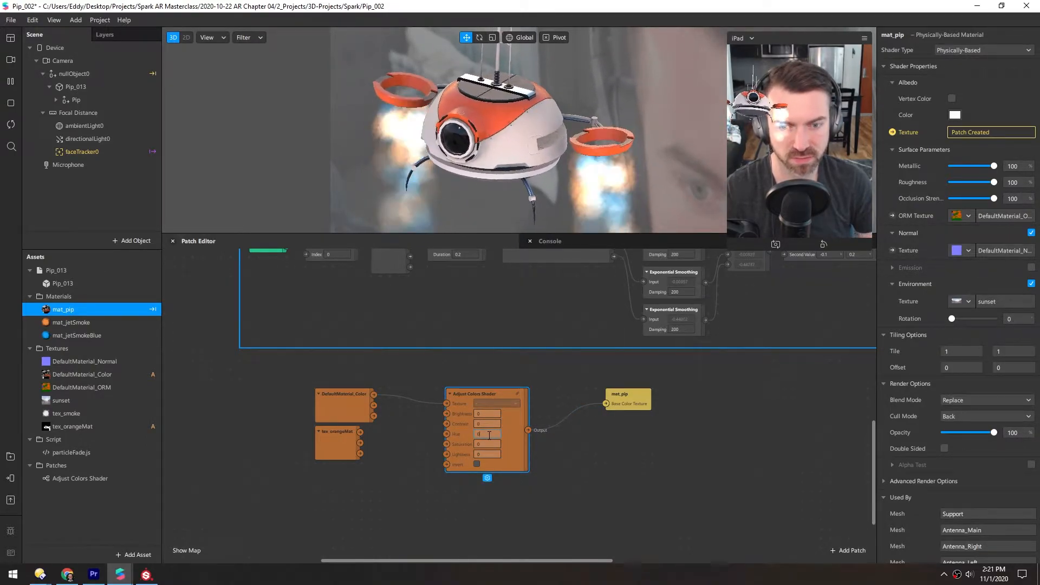
key(Up)
key(Up)
key(Up)
key(Up)
key(Up)
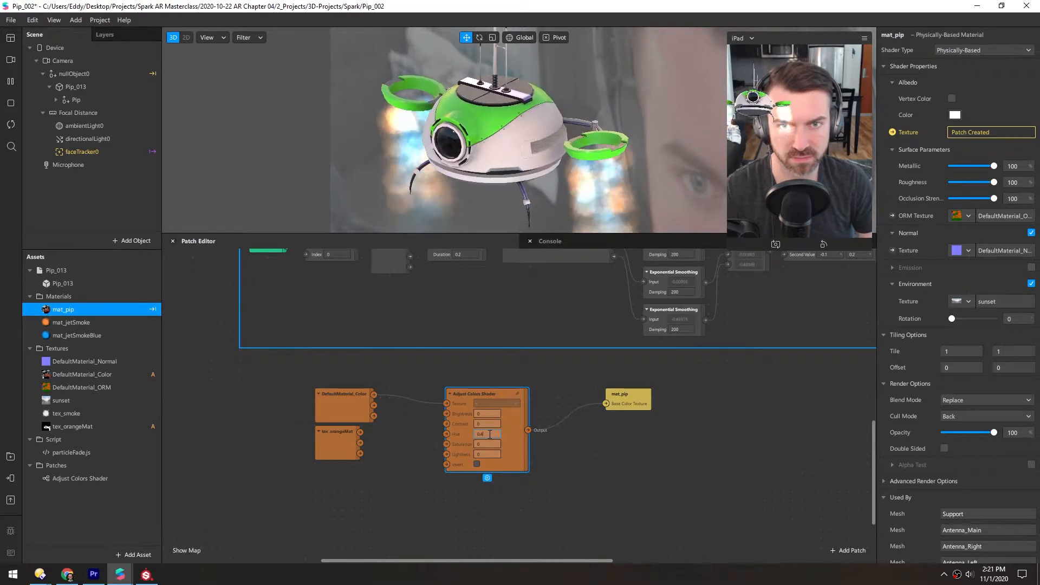
key(Down)
key(Down)
key(Down)
key(Down)
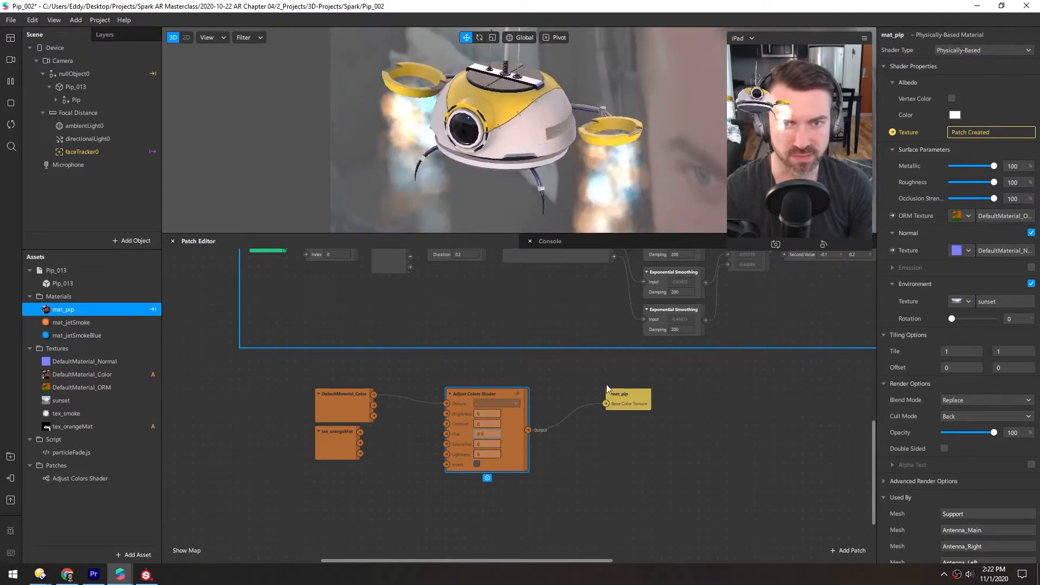
Rearrange the patches: mat_pip farther right, Adjust Colors Shader below DefaultMaterial_Color, and tex_orangeMat between the shader and mat_pip.
drag(621, 395, 712, 395)
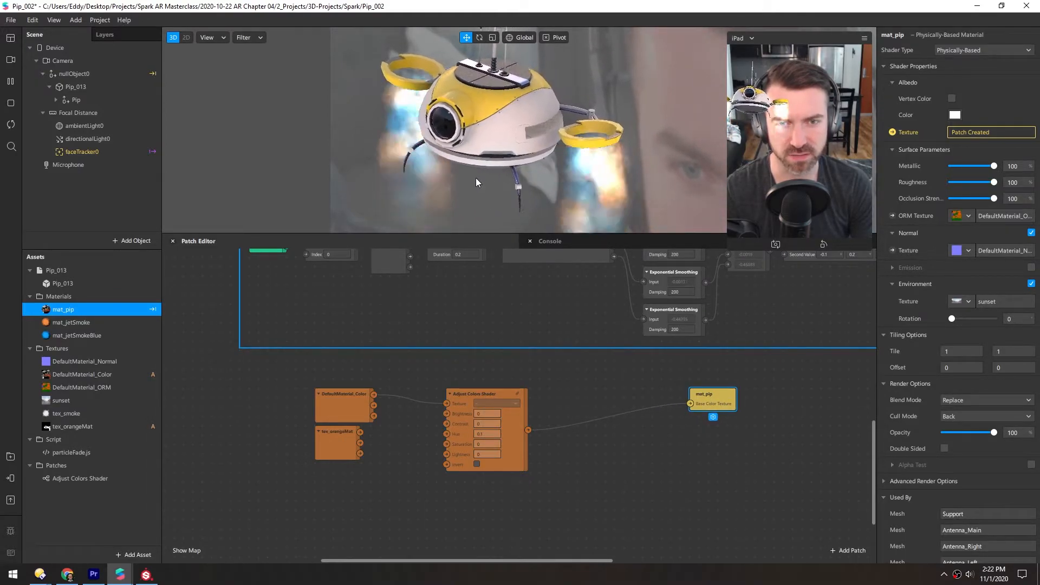
drag(463, 396, 441, 386)
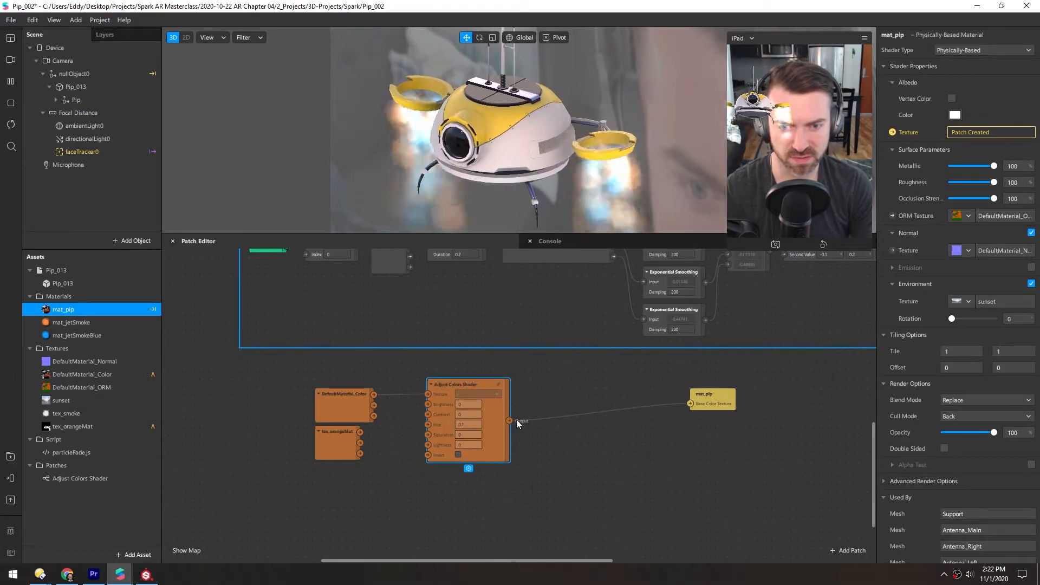
drag(445, 385, 445, 450)
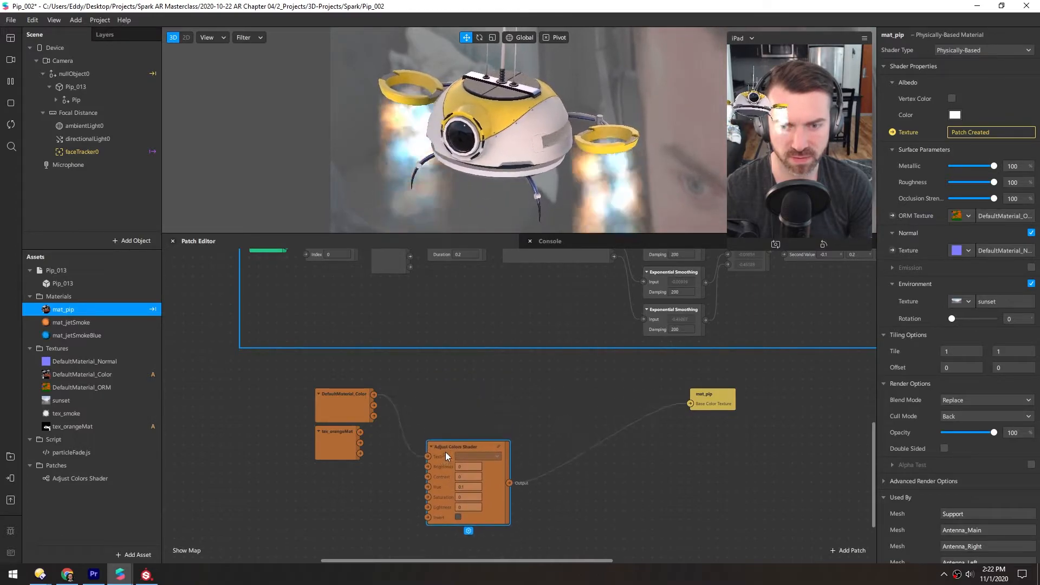
scroll(364, 493, right, 1)
drag(328, 434, 537, 442)
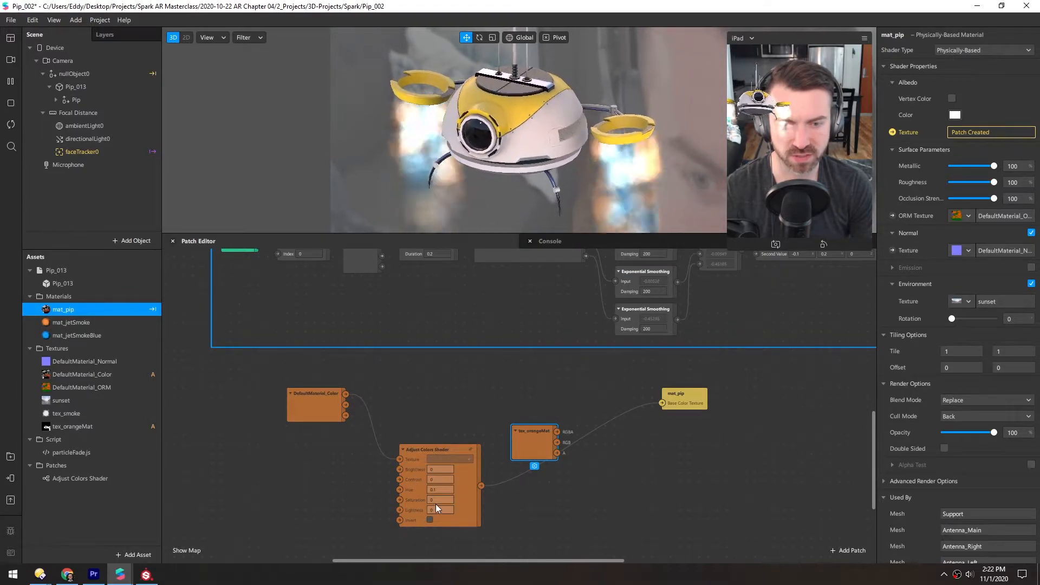
Add a Mix patch between tex_orangeMat and mat_pip.
right_click(590, 387)
text(mix)
key(Return)
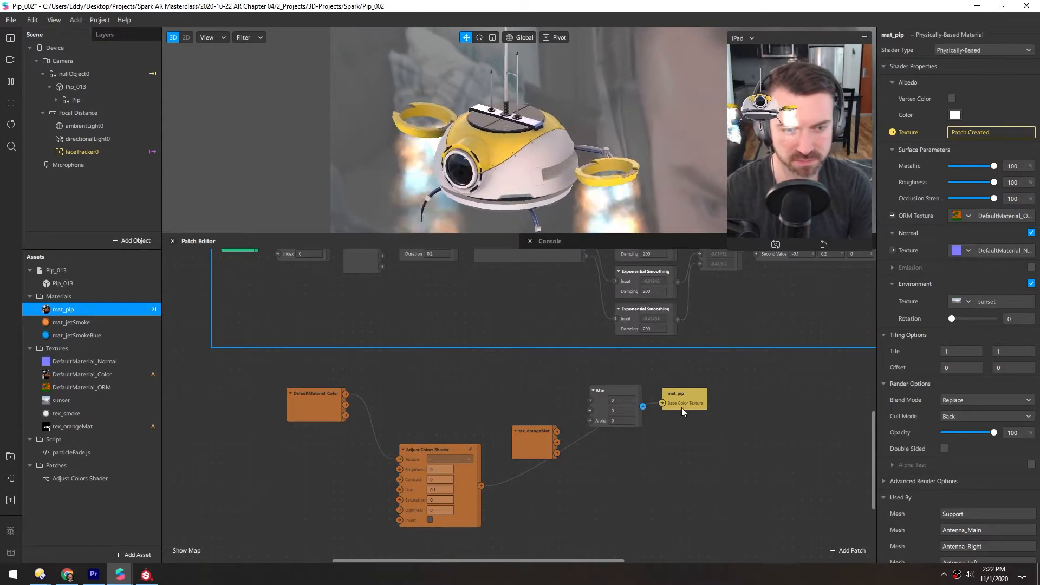
Wire DefaultMaterial_Color, Adjust Colors Shader and tex_orangeMat into Mix's first, second and Alpha inputs, connect Mix to mat_pip, and tidy the patch layout.
click(525, 441)
click(63, 427)
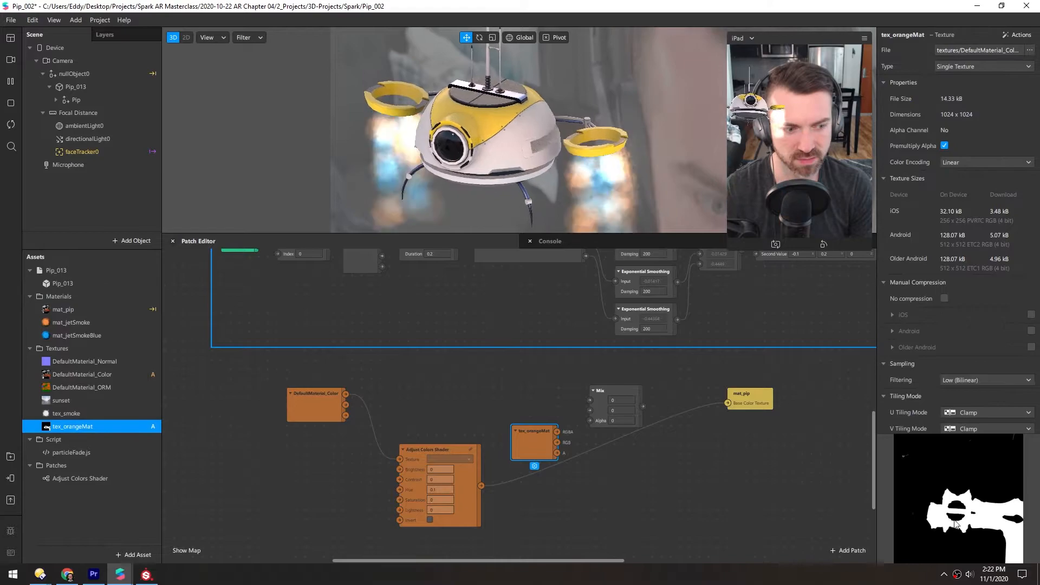
drag(558, 432, 581, 425)
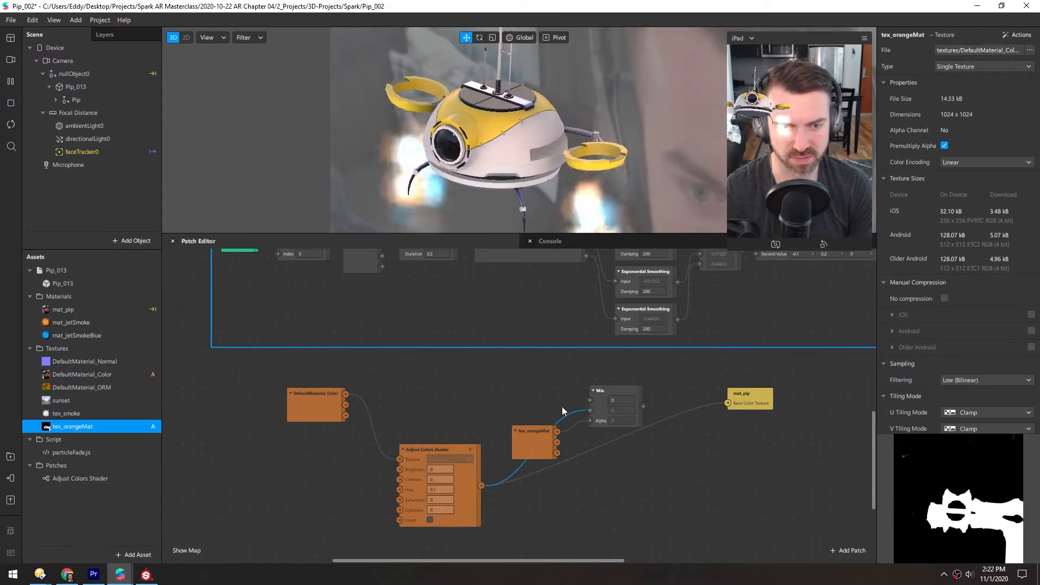
drag(345, 394, 589, 402)
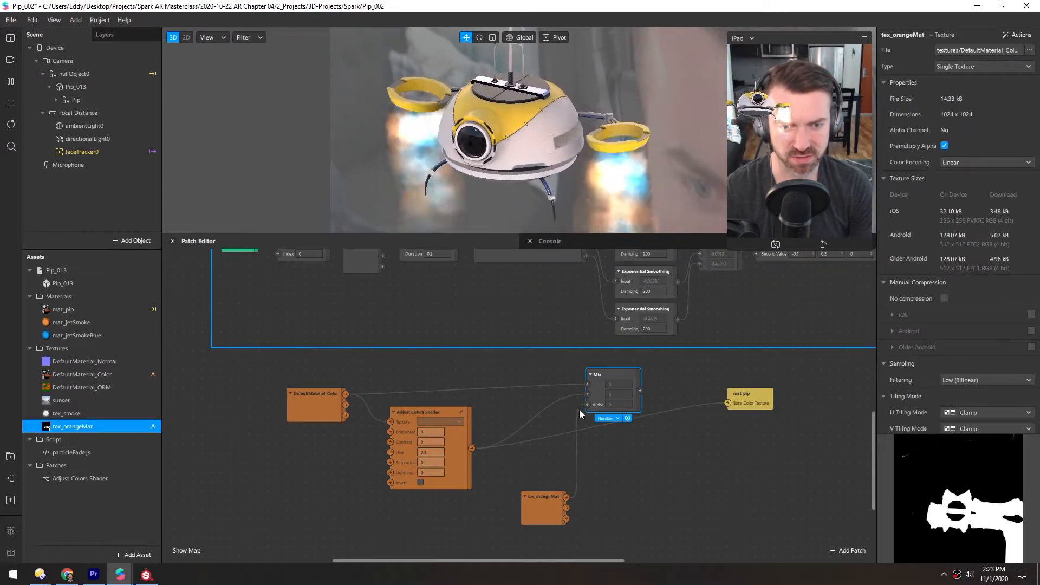
drag(640, 391, 728, 403)
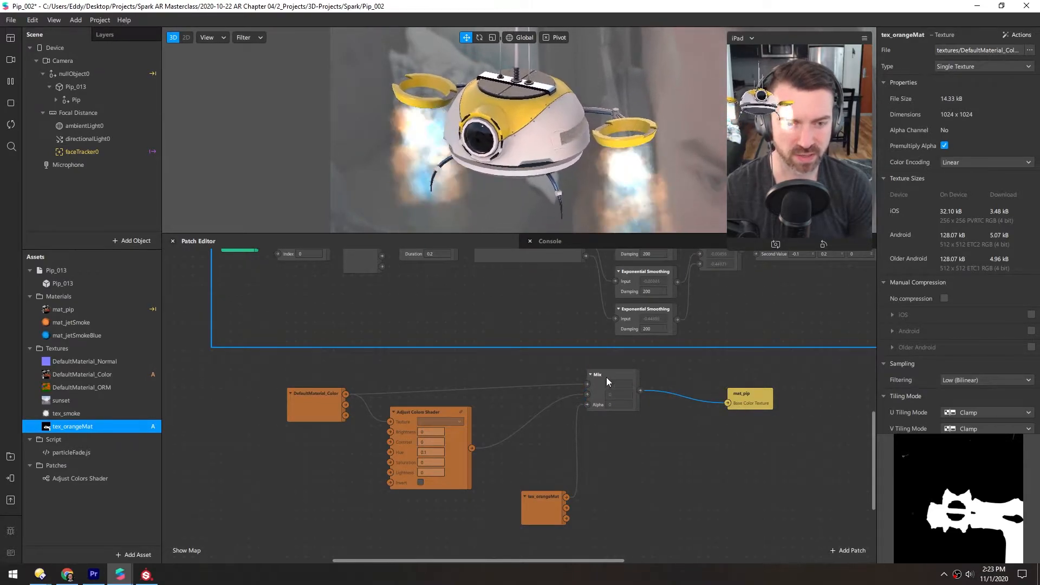
drag(605, 377, 614, 397)
drag(531, 505, 435, 516)
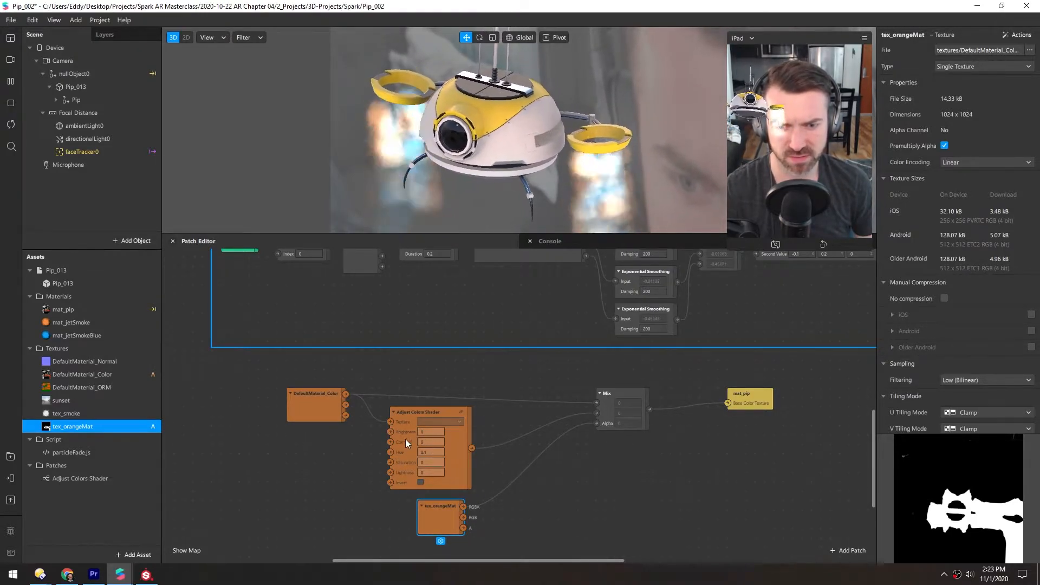
Test the Adjust Colors Shader's brightness at -1 and 1, and reset it to 0.
click(432, 432)
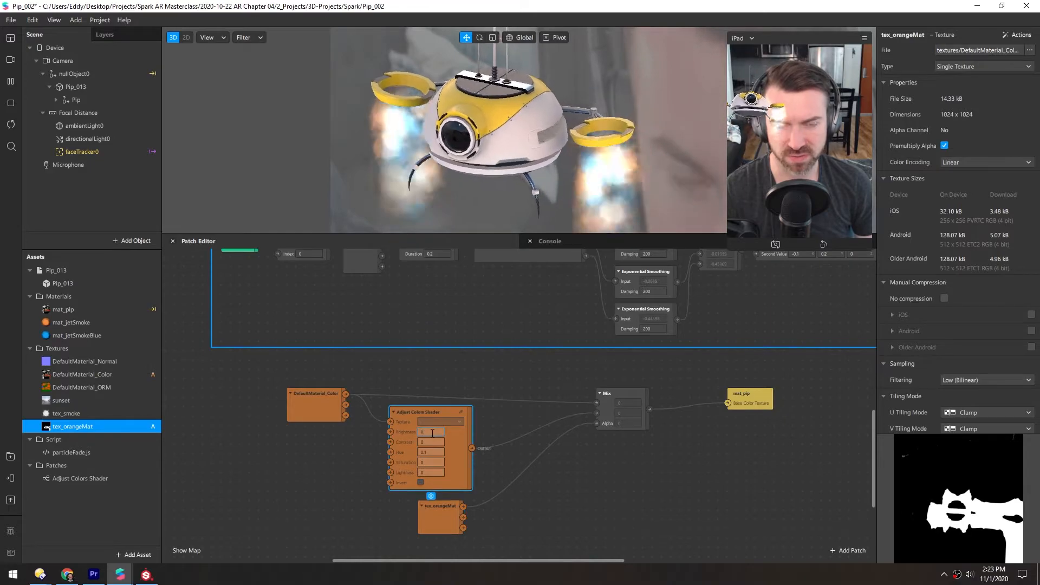
text(-1)
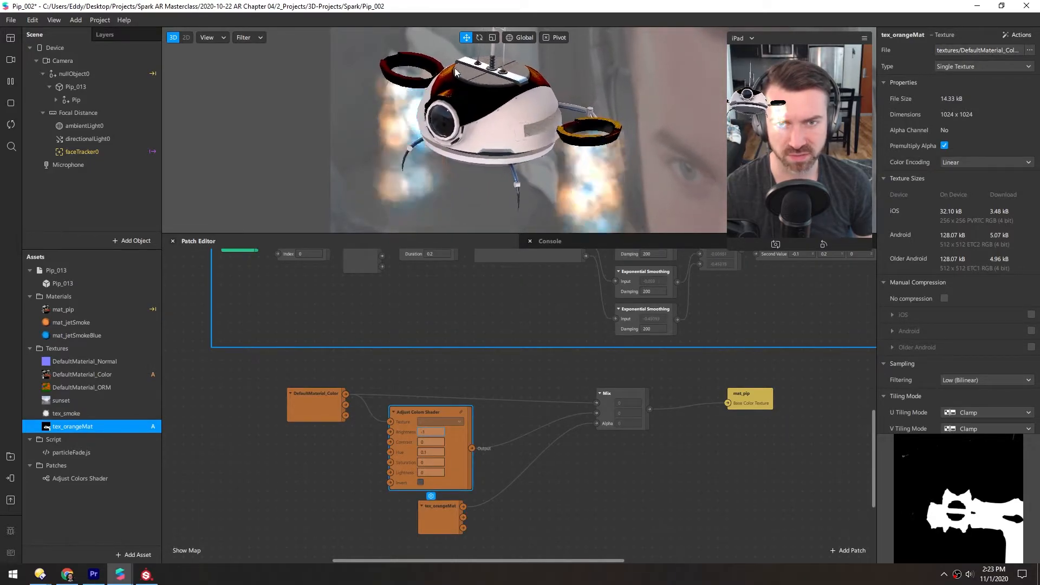
key(BackSpace)
key(BackSpace)
text(1)
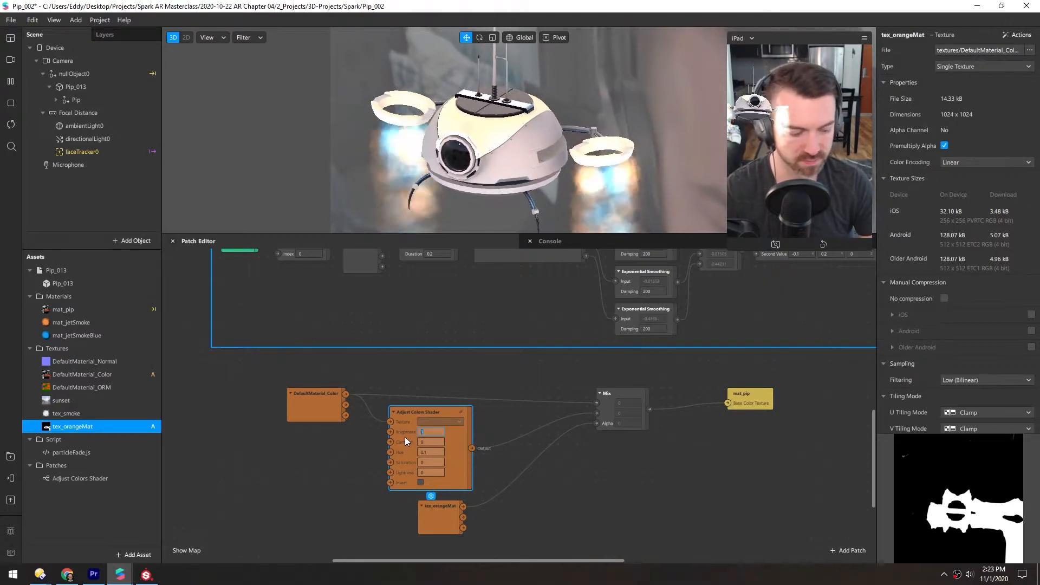
text(0)
key(Return)
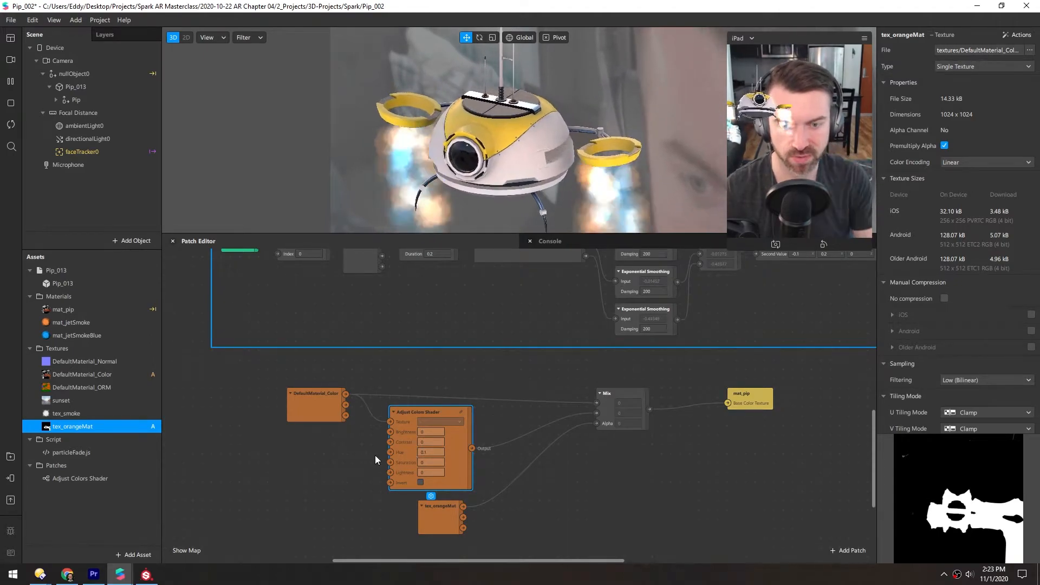
Test the Adjust Colors Shader's hue at 0.1, 0.2 and higher values, and reset it to 0.
click(430, 450)
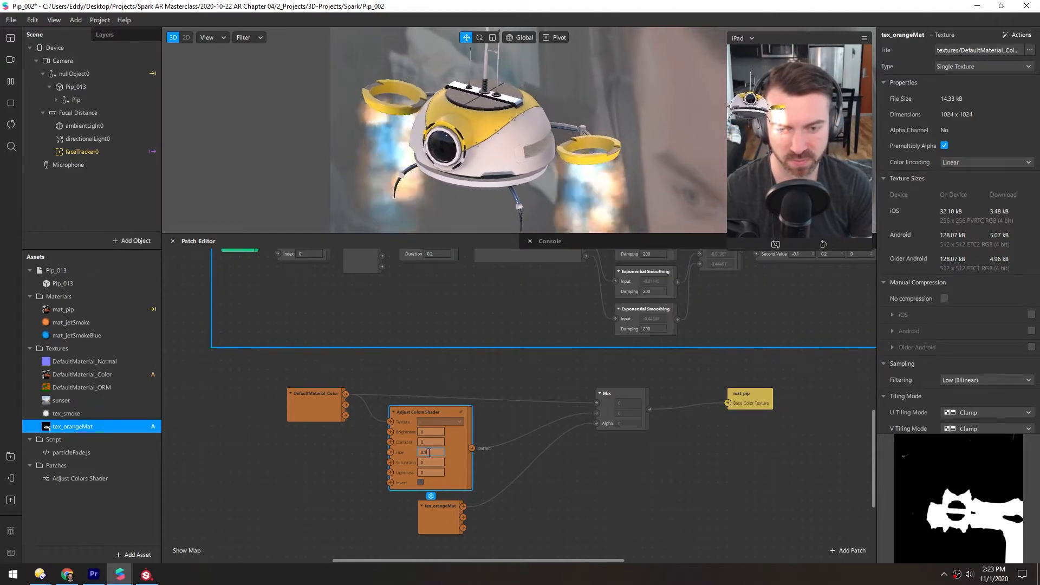
text(0.1)
key(Up)
key(Up)
key(Up)
key(Up)
key(Up)
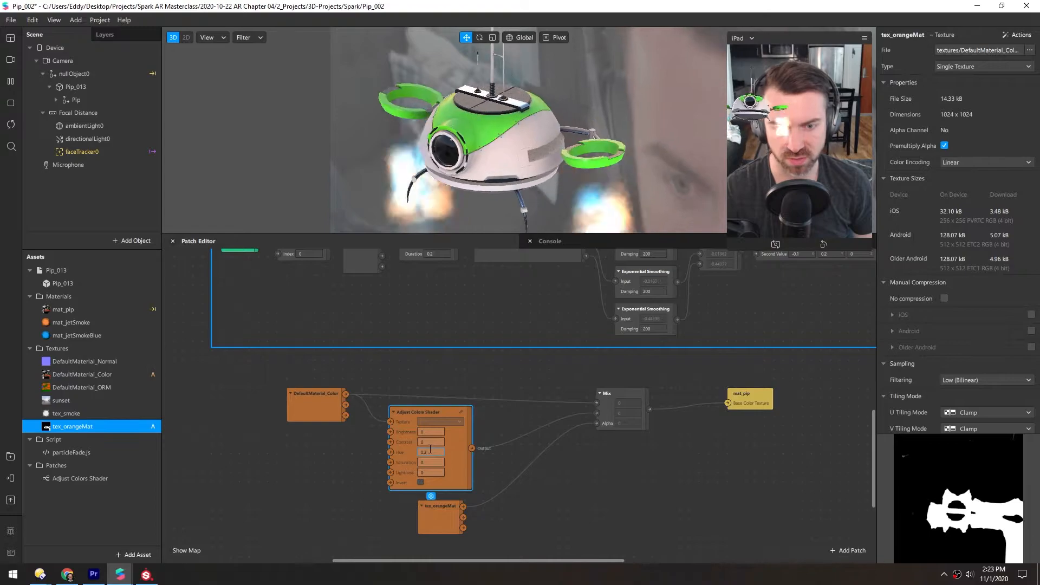
key(Up)
key(Up)
key(Up)
key(Up)
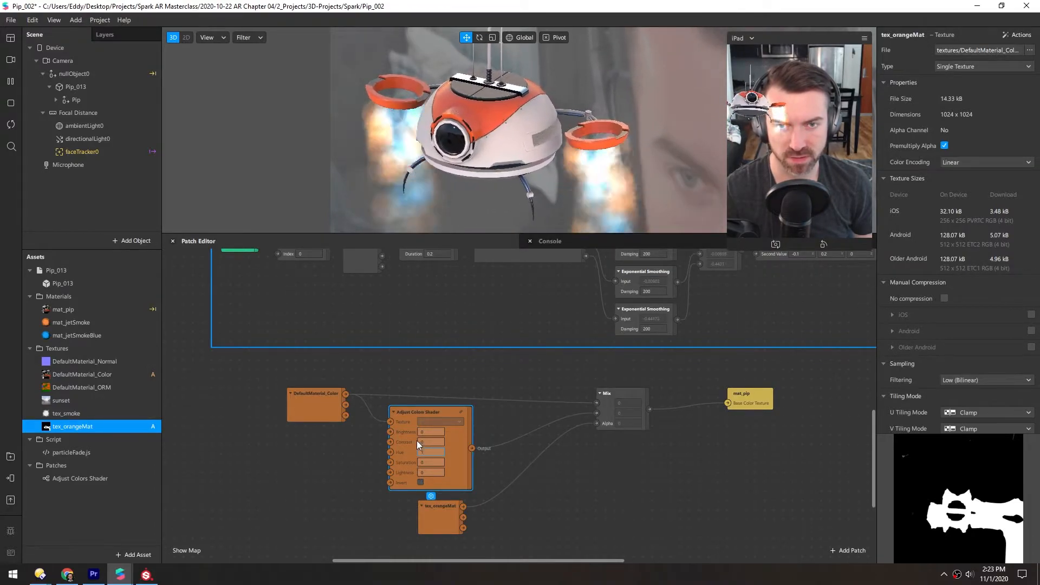
drag(431, 452, 413, 450)
text(0)
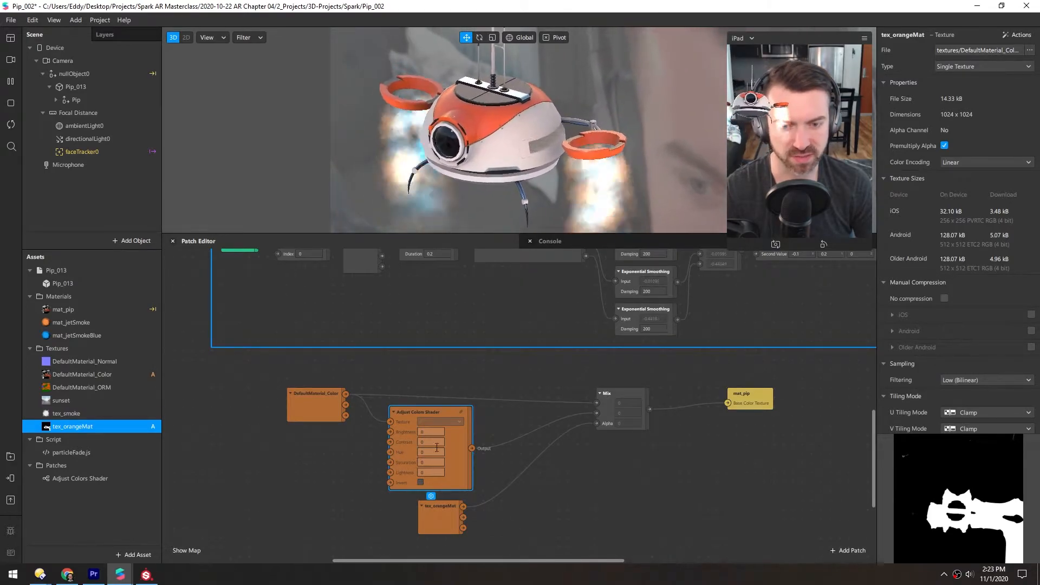
Add a Sender patch fed by Screen Tap, place it above the robot rotation group, and set its type to Pulse.
drag(276, 445, 391, 512)
drag(328, 428, 365, 548)
mouse_move(329, 307)
mouse_down()
mouse_move(321, 437)
mouse_move(288, 463)
mouse_move(264, 261)
mouse_up()
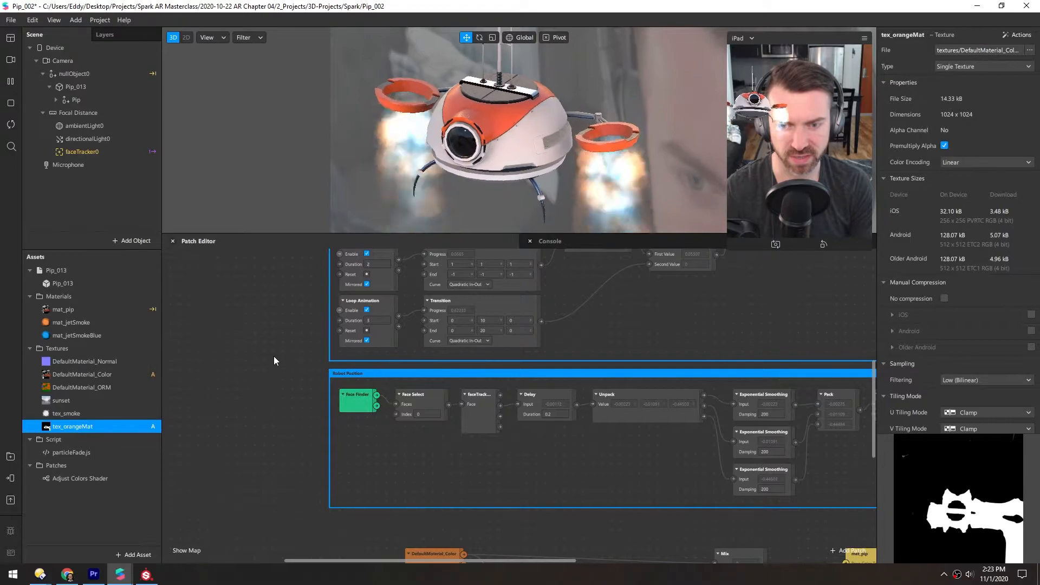
scroll(274, 358, up, 5)
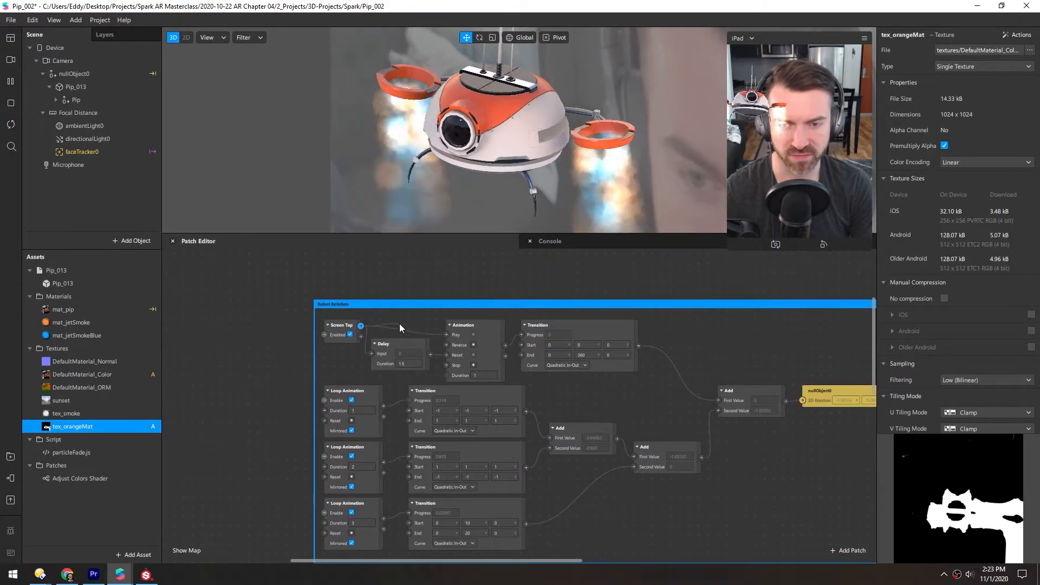
double_click(404, 327)
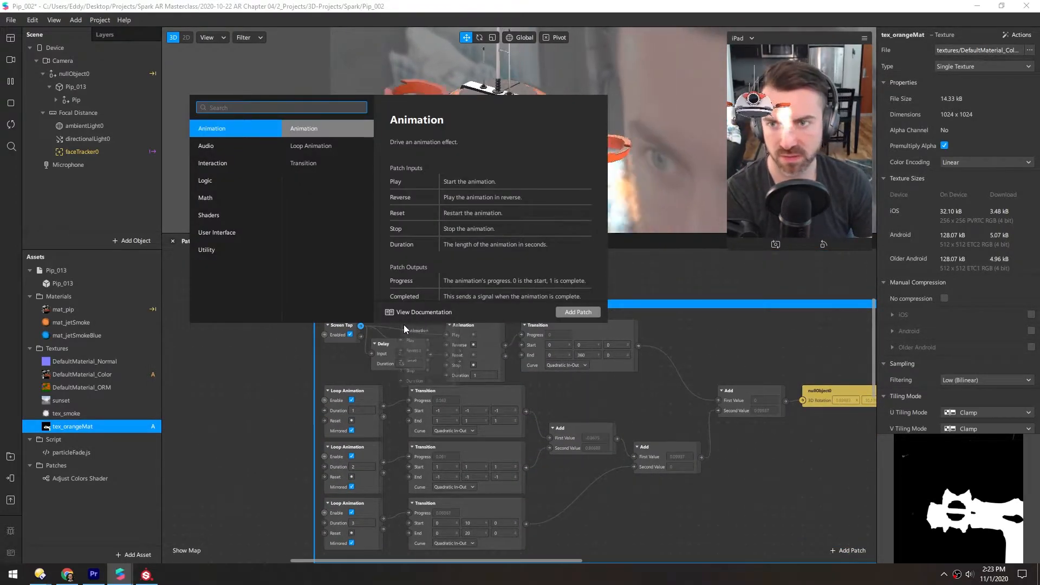
text(send)
key(Return)
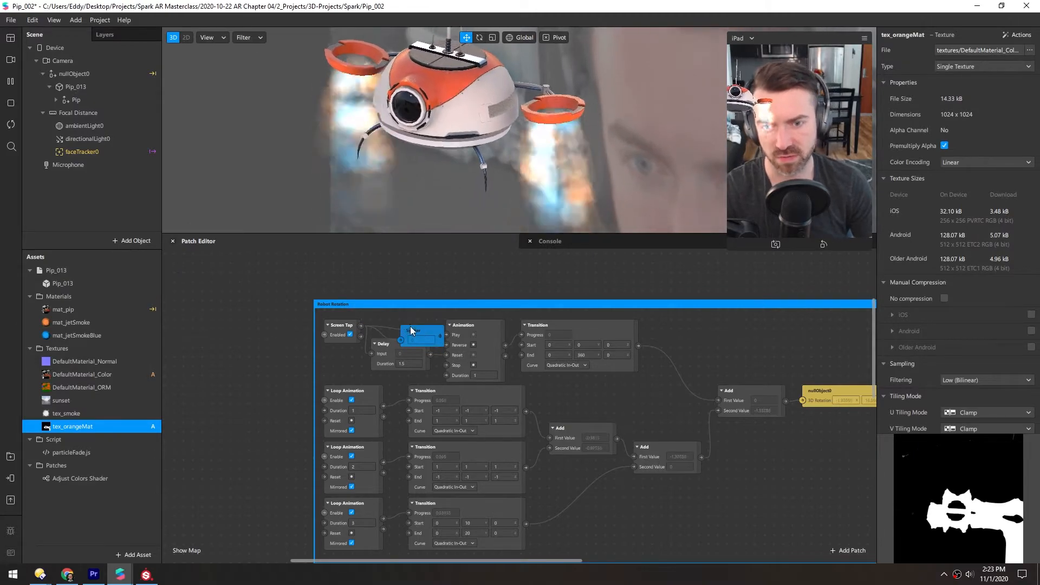
mouse_move(393, 283)
mouse_down()
mouse_move(390, 255)
mouse_move(360, 326)
mouse_up()
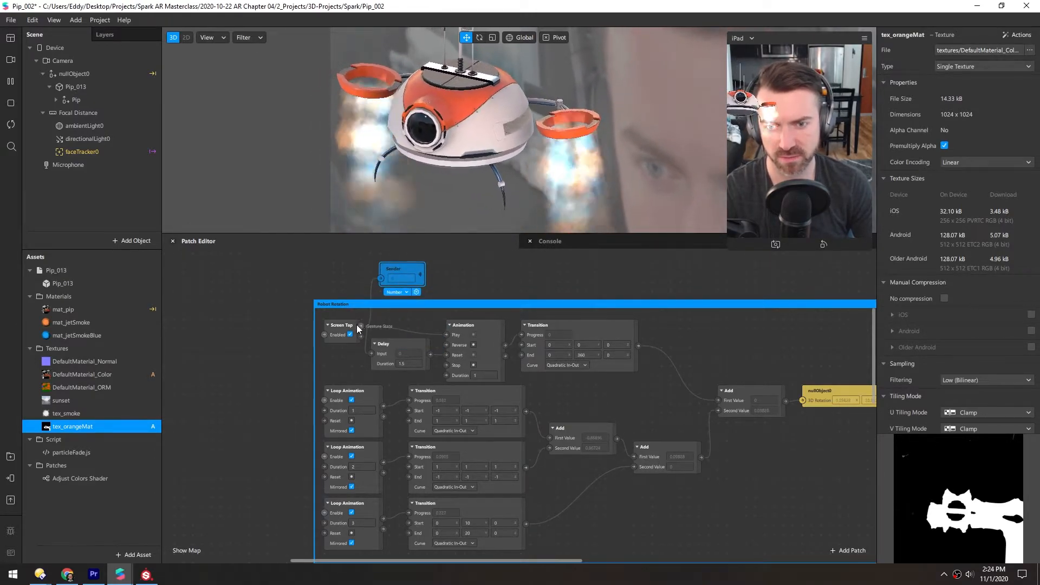
click(398, 292)
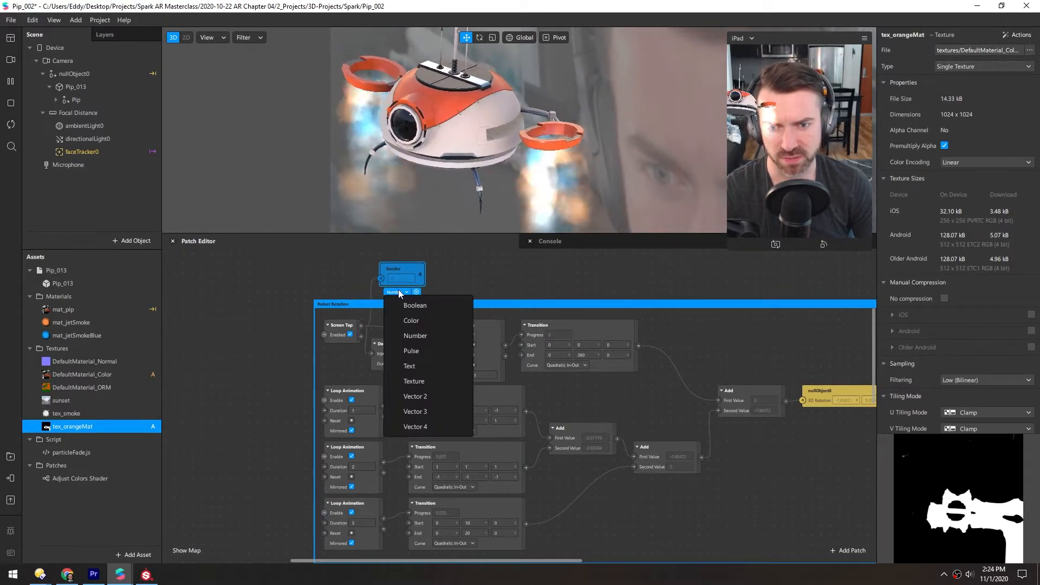
click(405, 351)
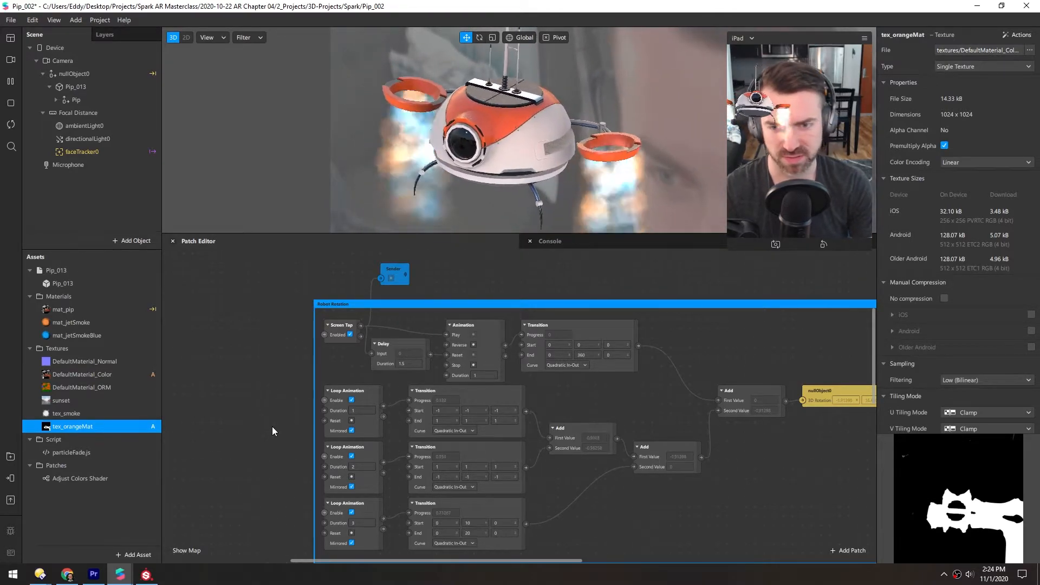
Add a Receiver patch beside the Adjust Colors Shader and set Sender as its source.
scroll(281, 355, down, 10)
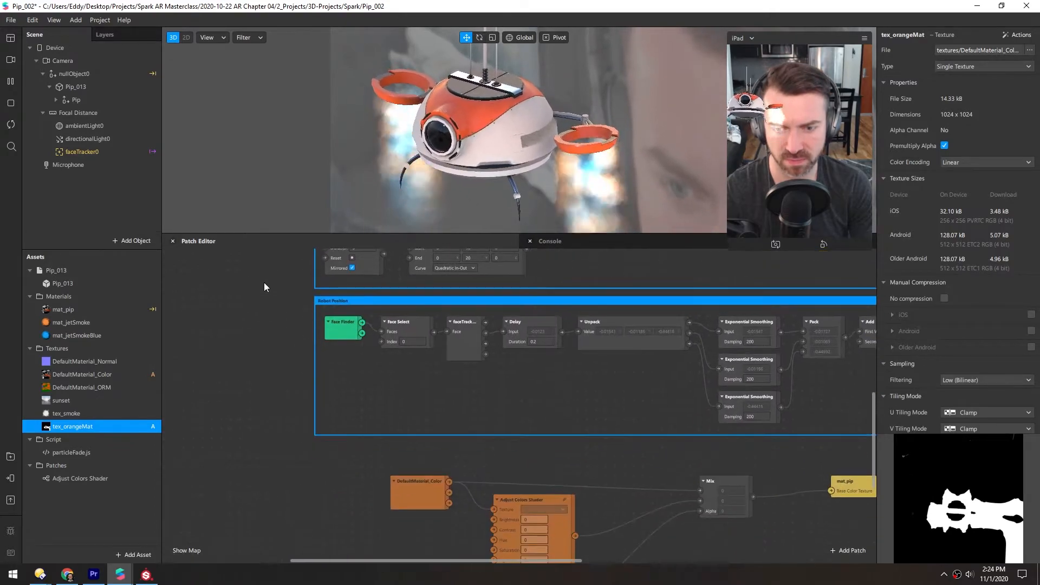
scroll(300, 360, down, 5)
scroll(295, 326, up, 2)
double_click(318, 444)
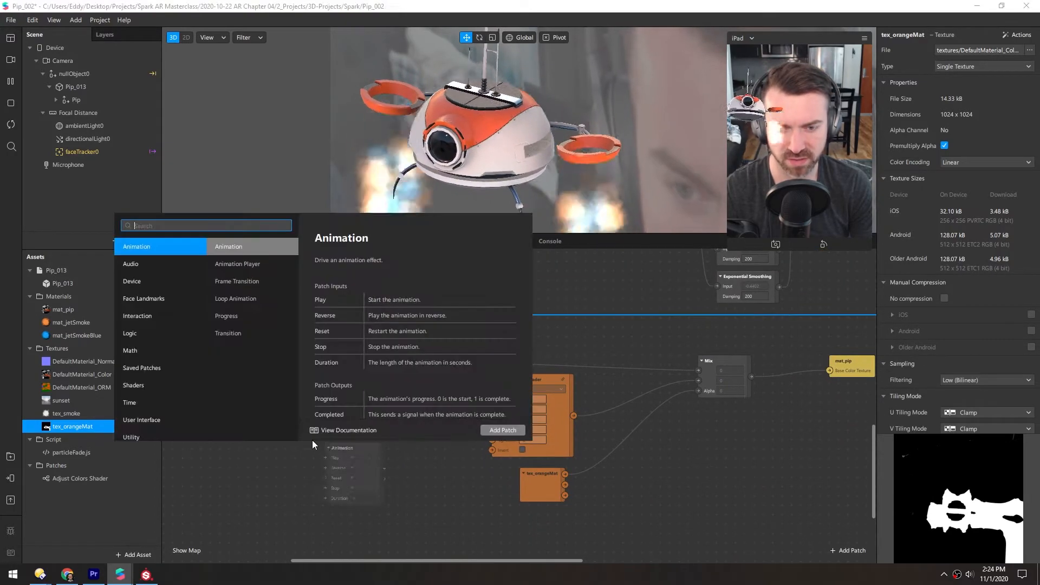
text(recei)
key(Return)
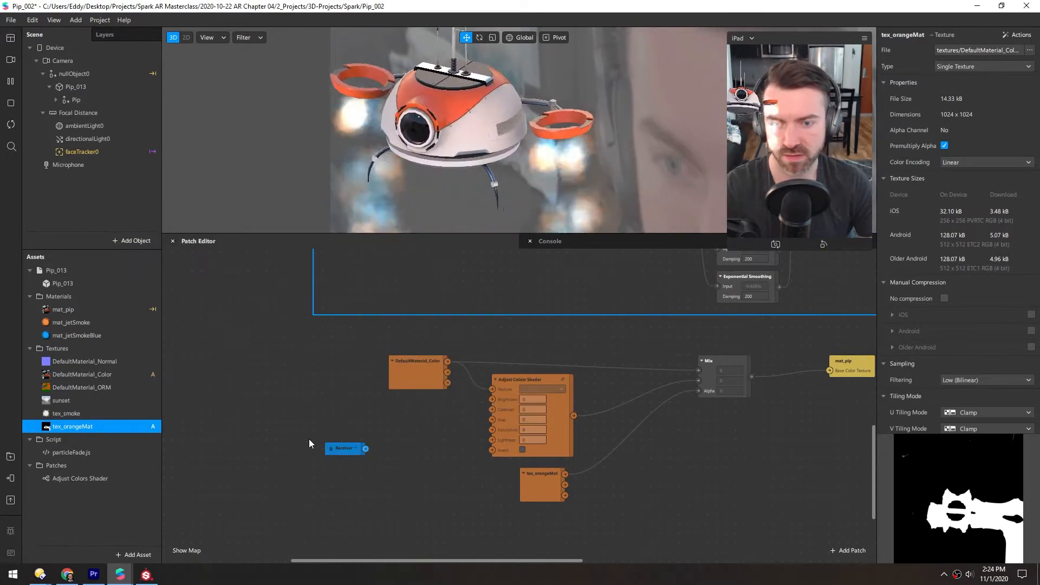
click(356, 448)
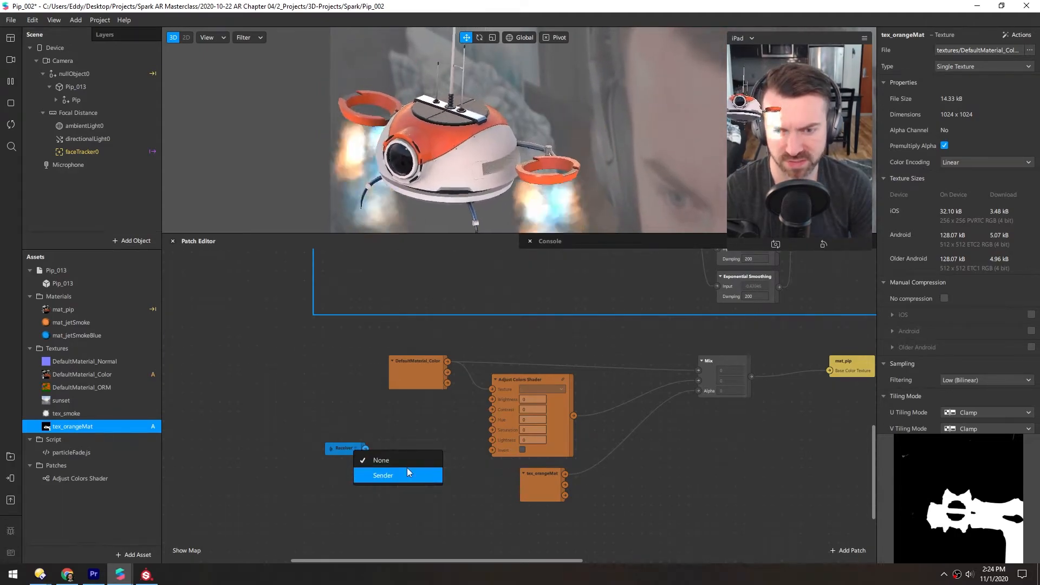
click(379, 475)
Rename the Sender patch as Screen Tap Sender.
scroll(308, 454, up, 10)
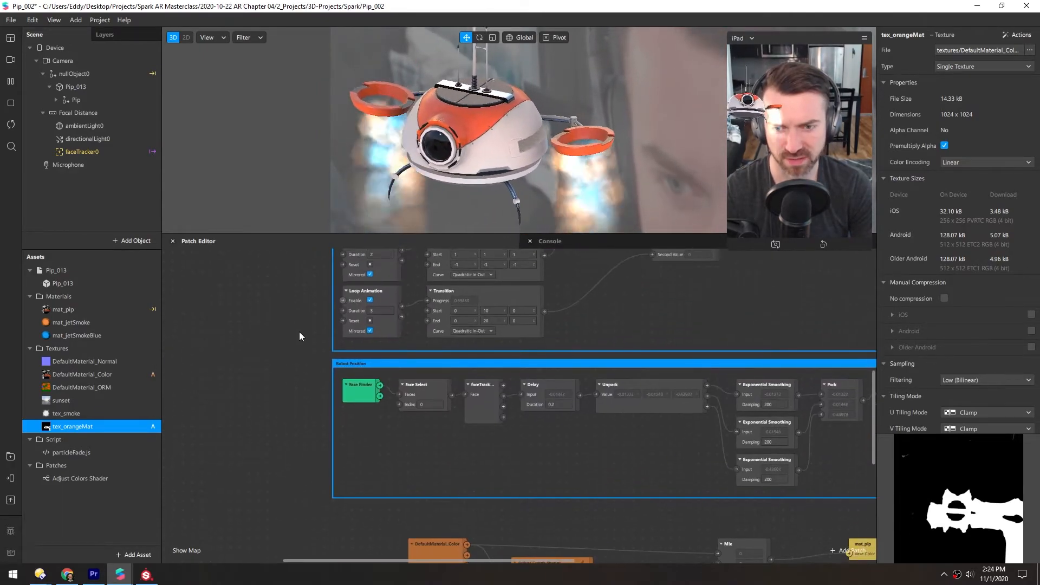
scroll(303, 405, up, 5)
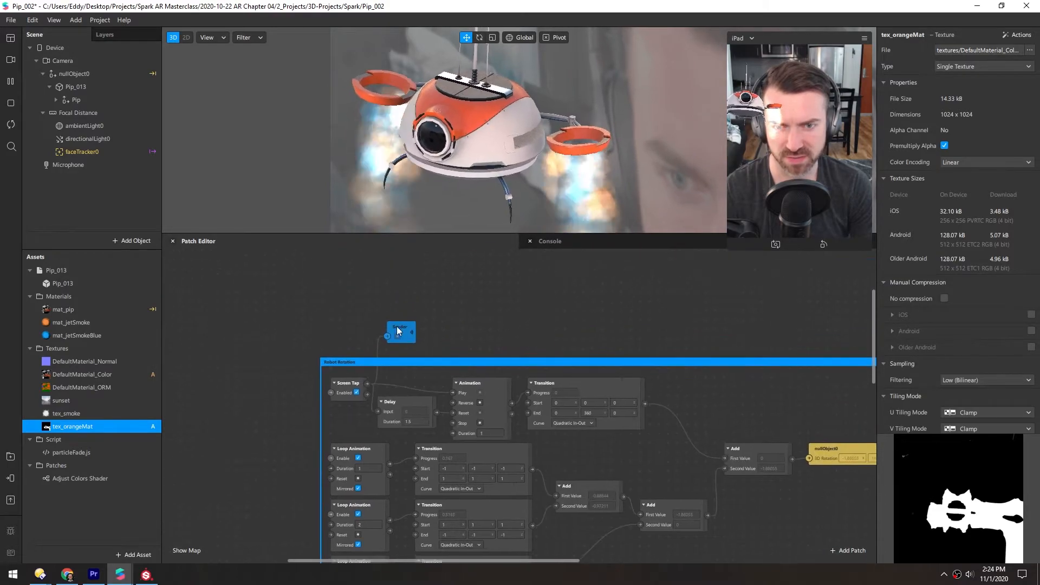
text(Screen Tap)
key(Return)
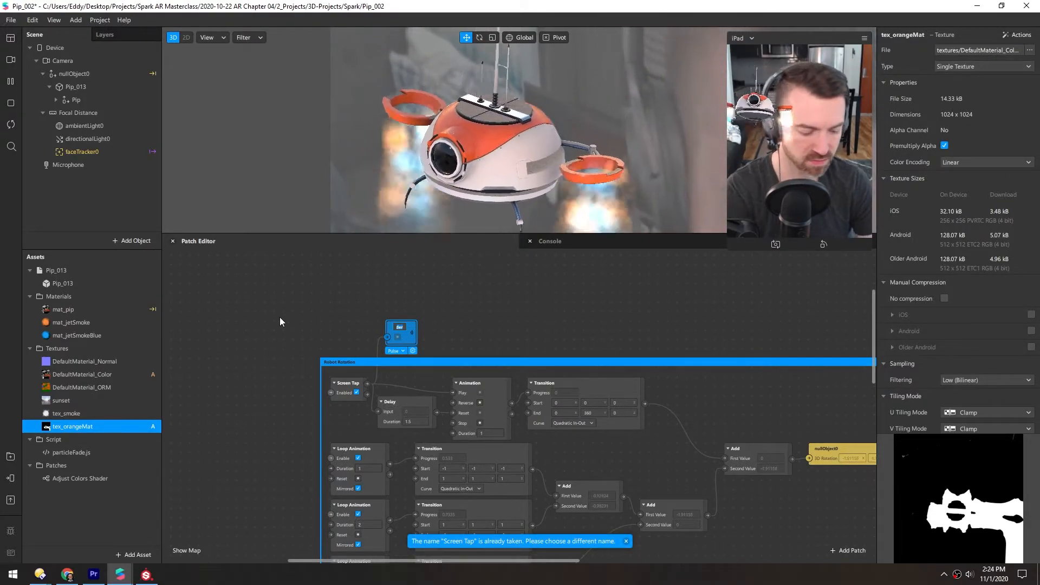
text(Screen Tap Sen...)
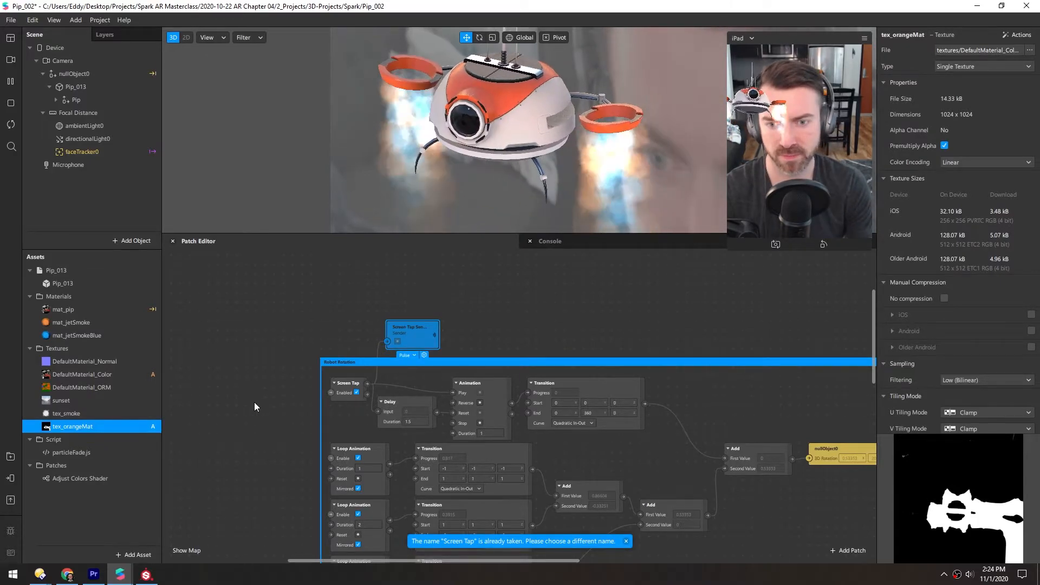
Confirm Screen Tap Sender as the receiver's source and move the receiver farther left of the Adjust Colors Shader.
scroll(283, 313, down, 3)
scroll(284, 317, down, 10)
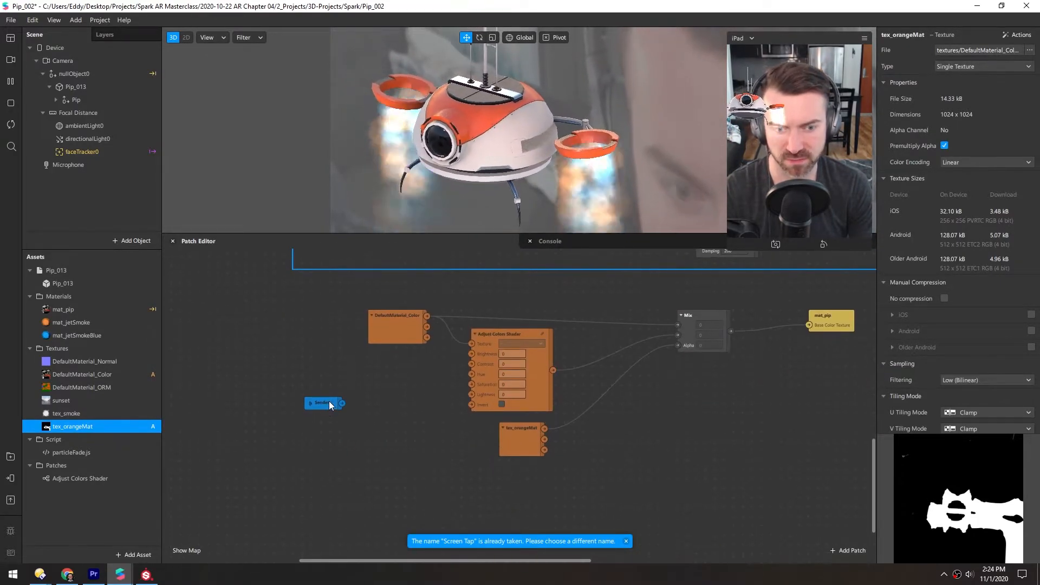
click(331, 400)
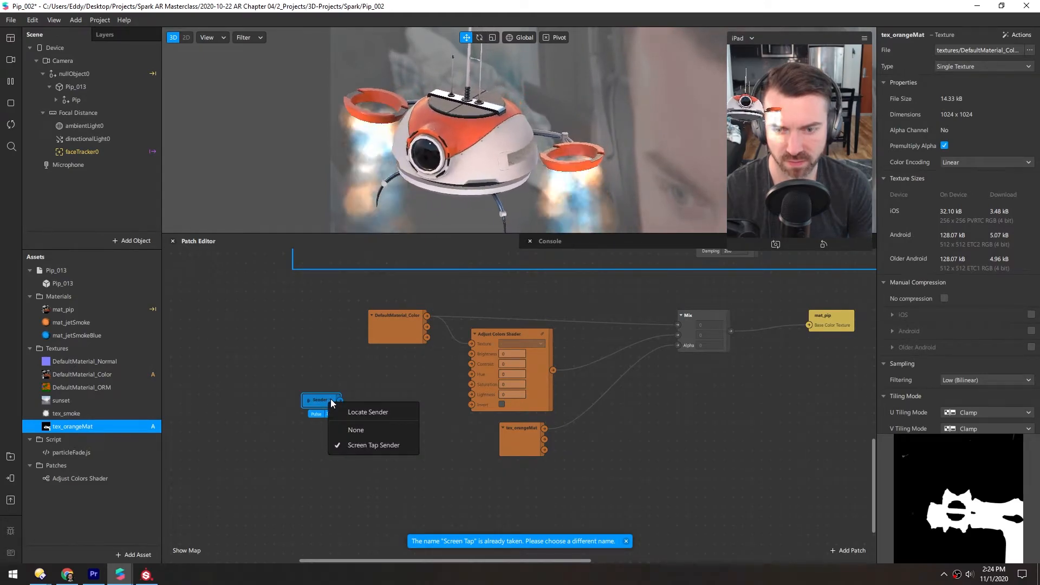
click(361, 445)
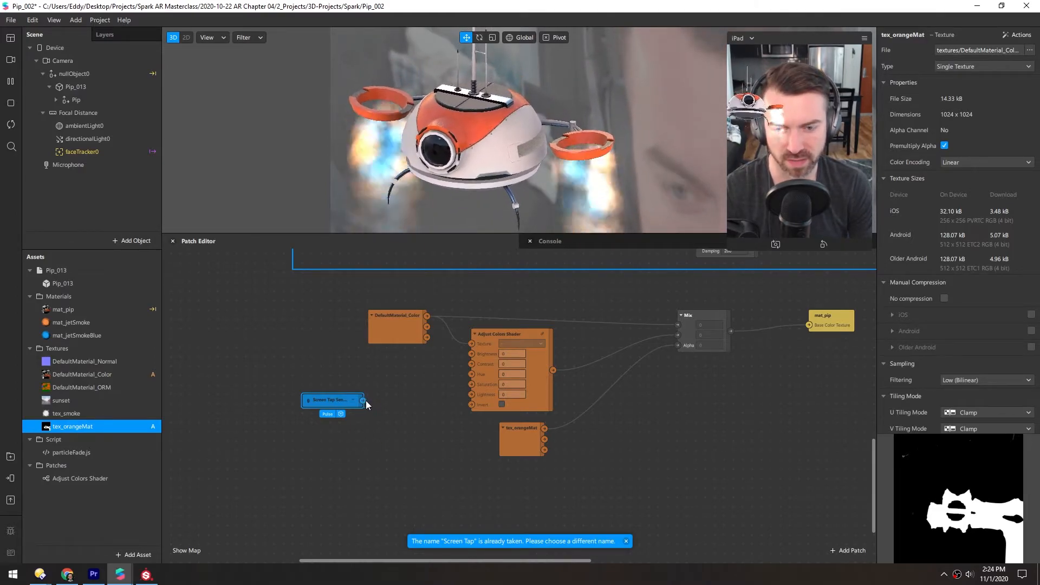
drag(325, 401, 278, 401)
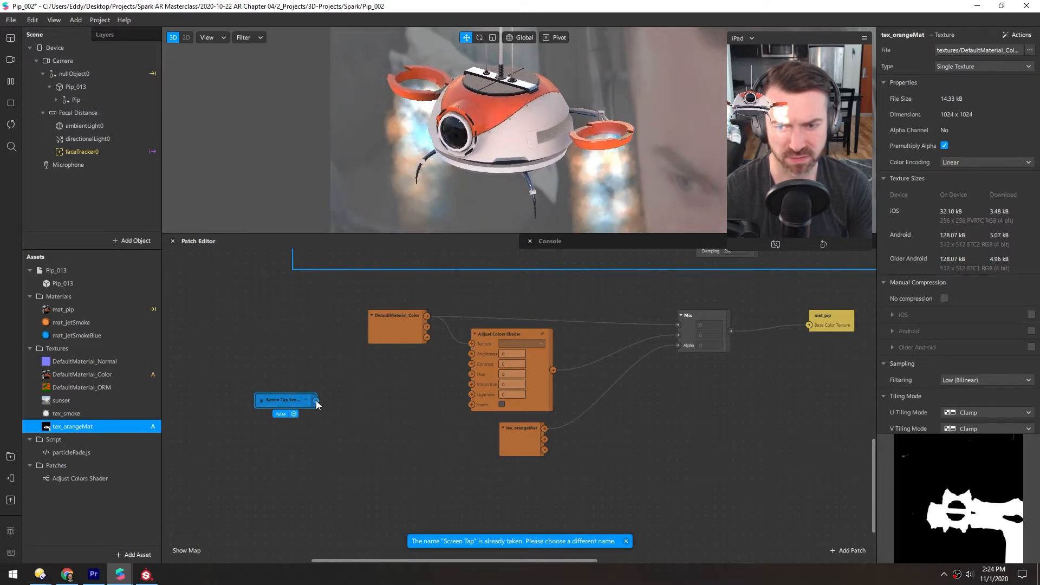
Add a Counter patch with its Increase input fed by the Screen Tap Sender receiver, and line the two patches up.
double_click(340, 429)
text(counter)
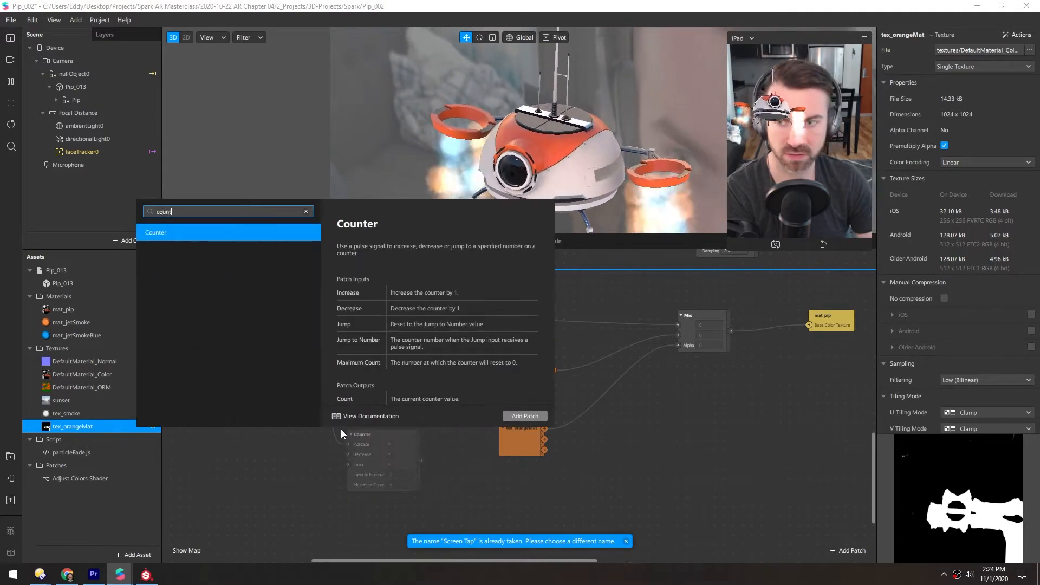
key(Return)
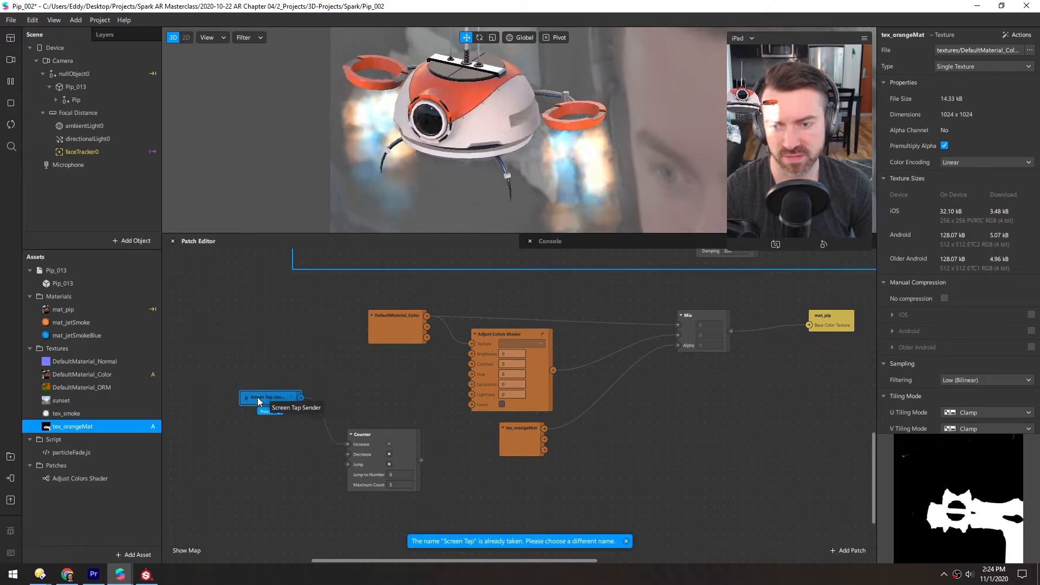
drag(358, 411, 341, 400)
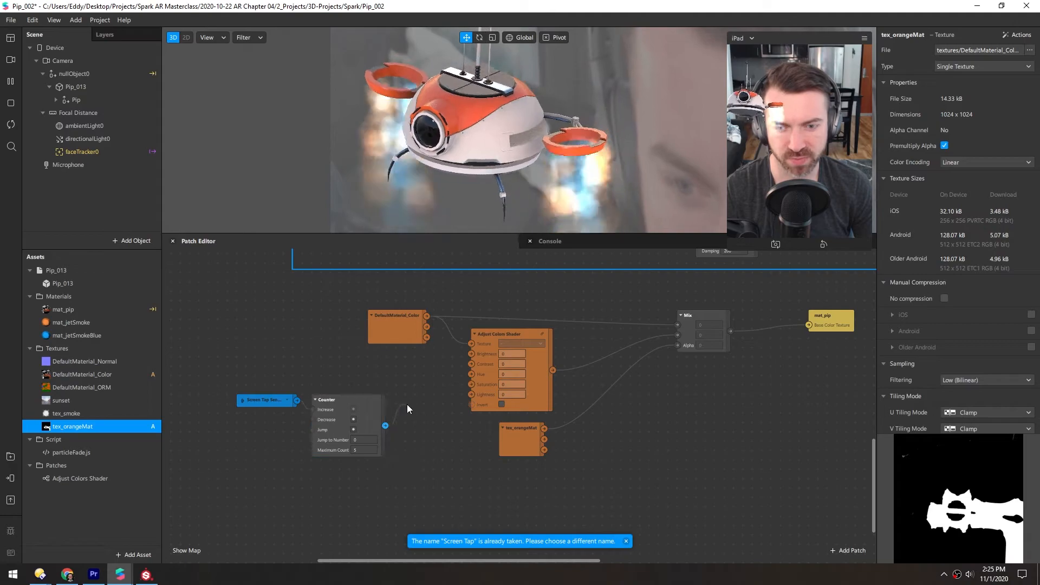
Add a Multiply patch after Counter with a second value of 0.1, and set Counter's Maximum Count to 10.
drag(407, 409, 408, 407)
text(mul)
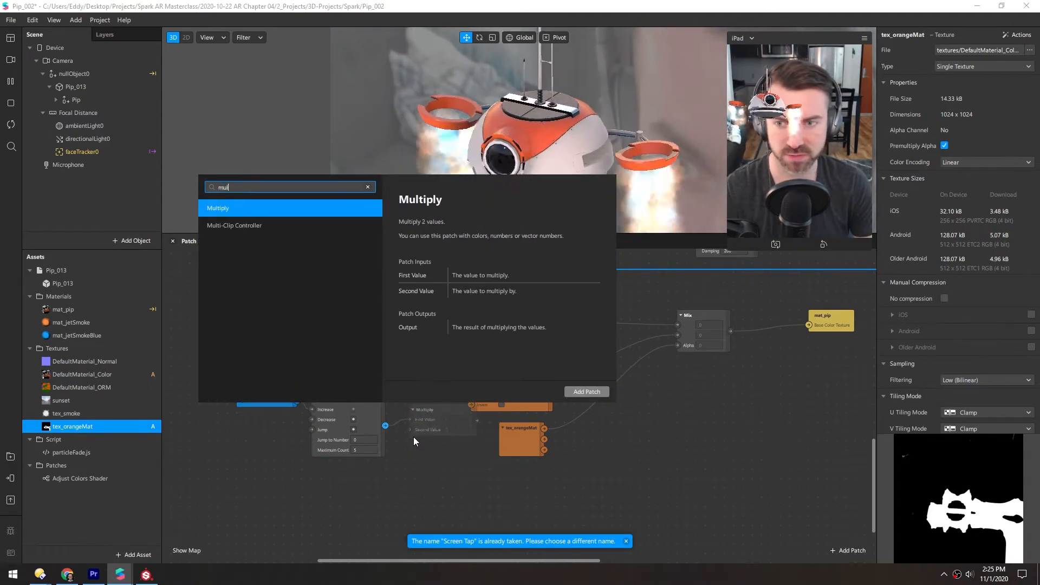
key(Return)
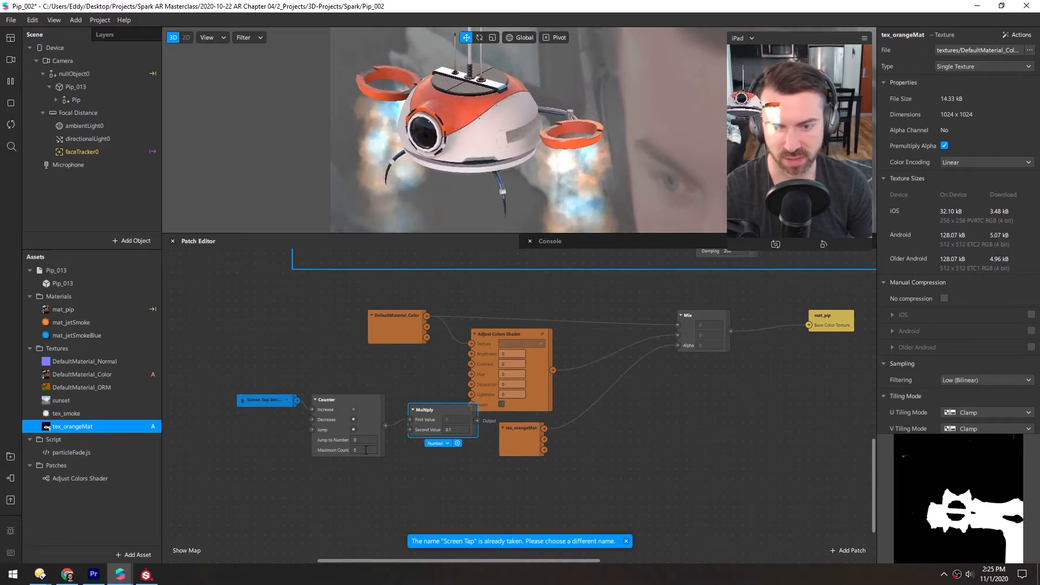
text(10)
key(Return)
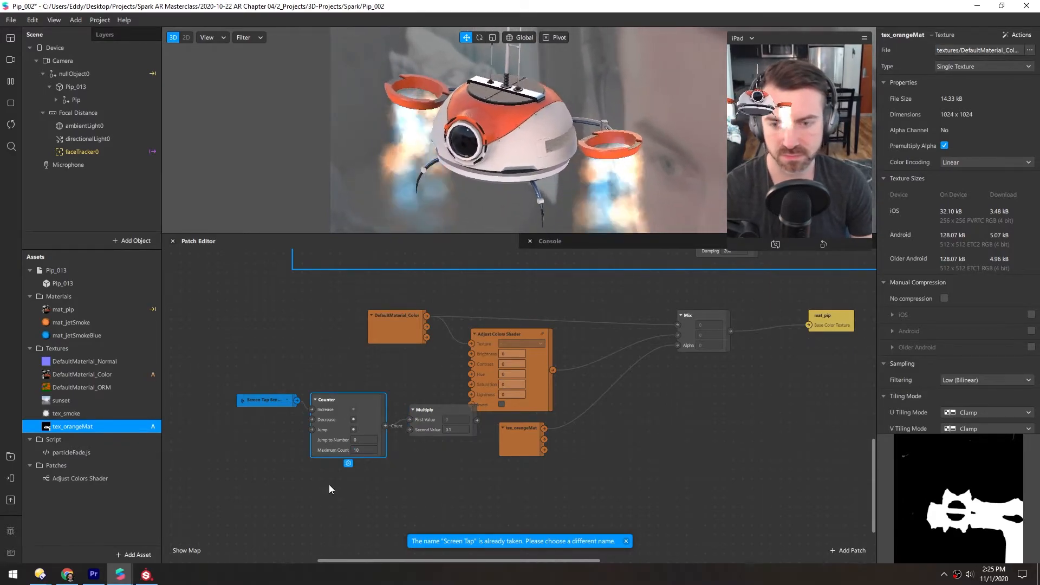
Move the receiver, Counter and Multiply patches up and left, and wire Multiply's output into the Adjust Colors Shader's Hue input.
drag(266, 380, 420, 458)
drag(414, 409, 375, 392)
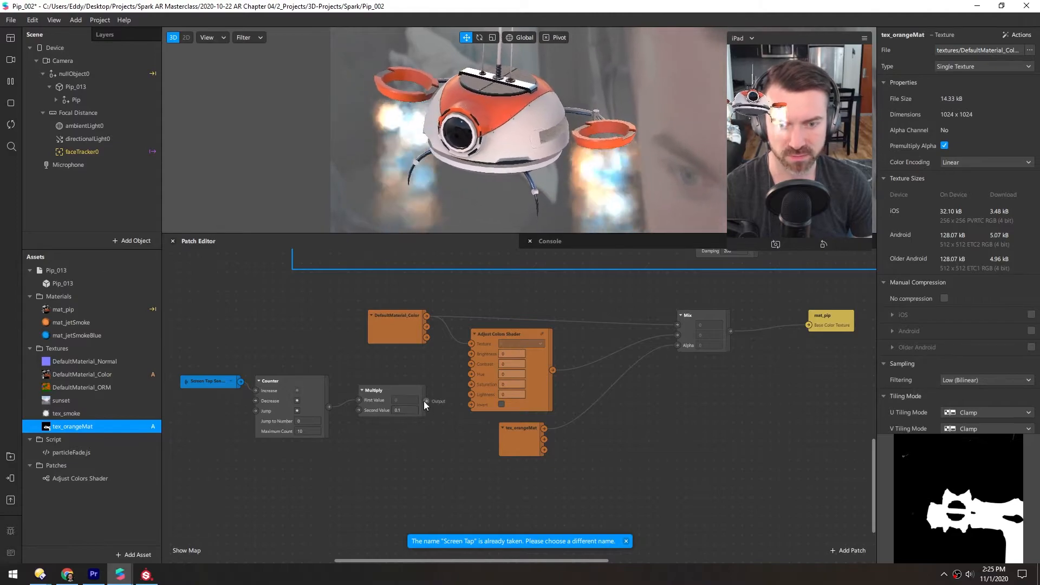
drag(471, 375, 473, 375)
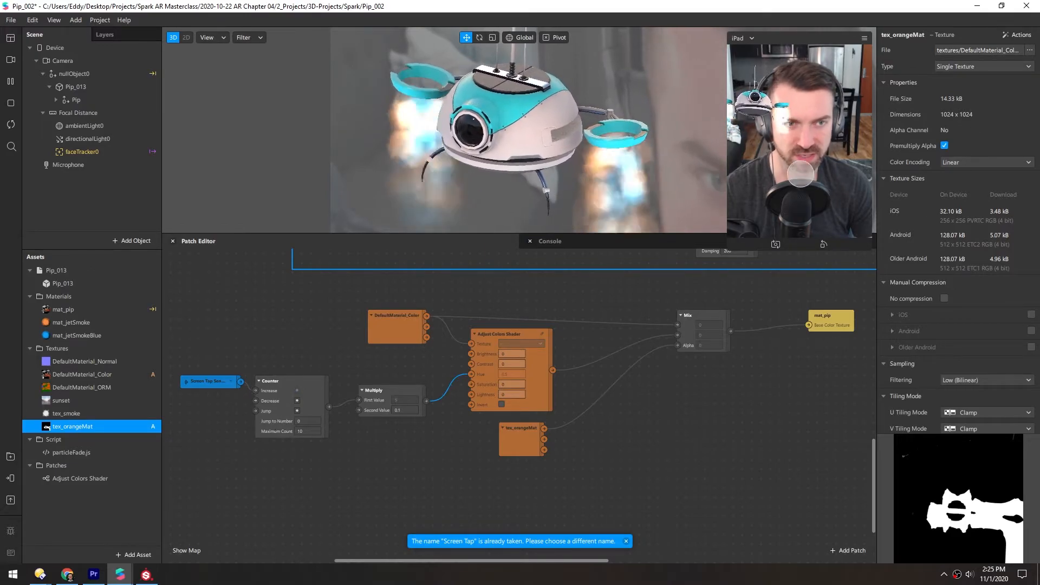
Simulate several screen taps in the device preview to test the drone's color change.
click(805, 178)
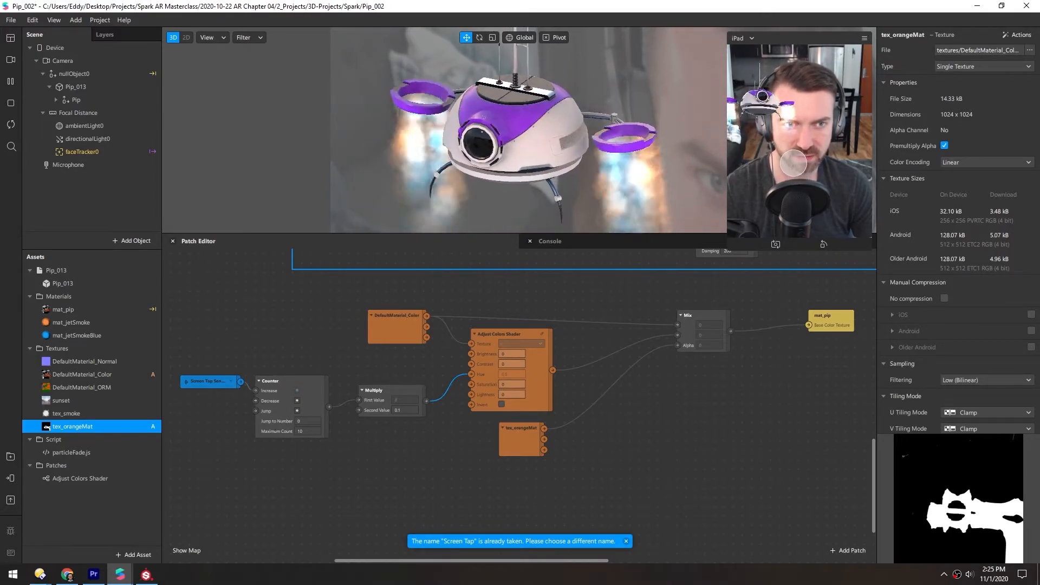
click(794, 162)
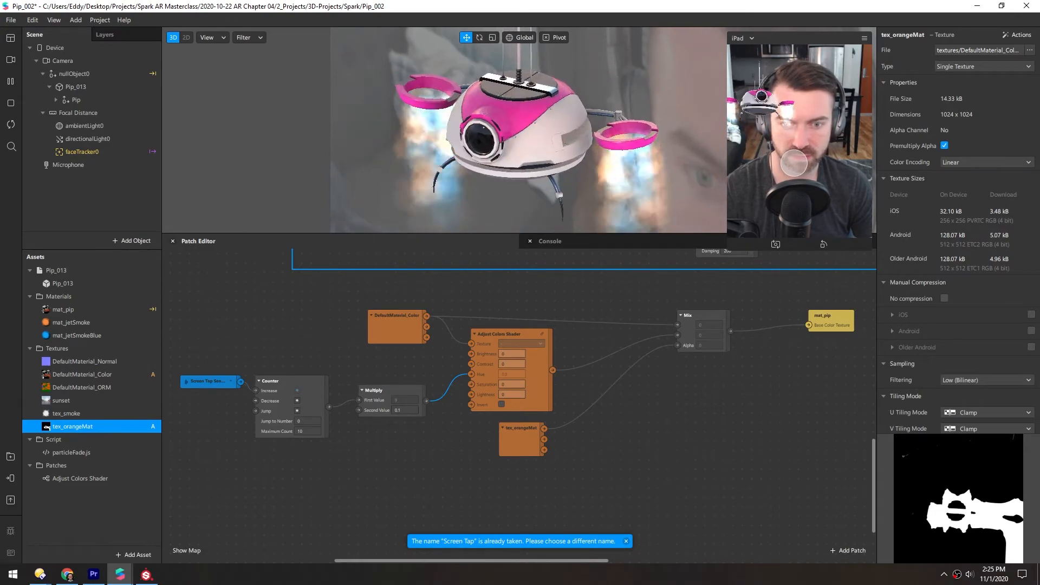
click(796, 186)
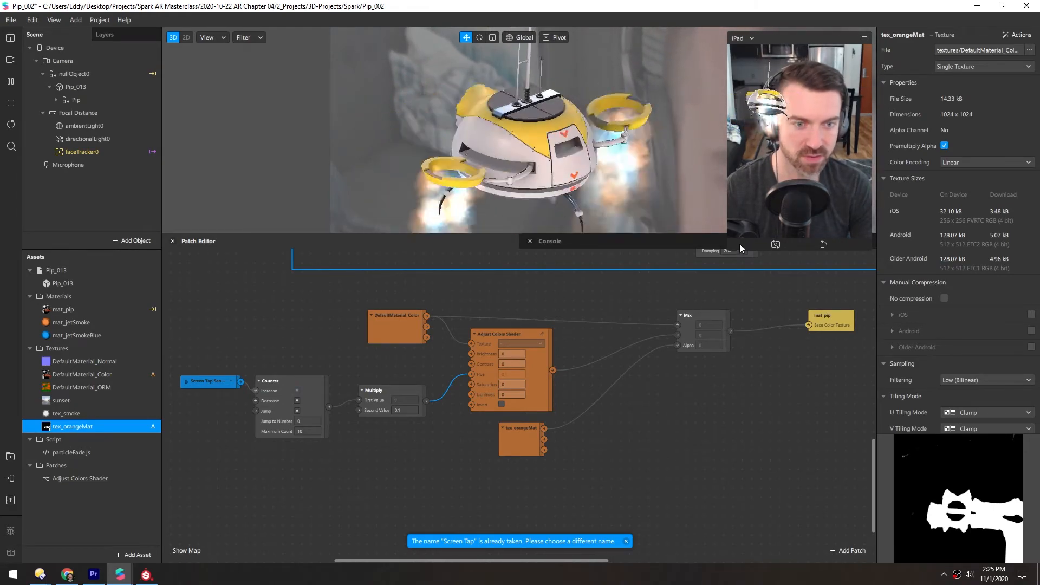
Enlarge the device preview and test the tap-driven color change at the larger size.
drag(728, 250, 508, 541)
click(723, 258)
click(722, 258)
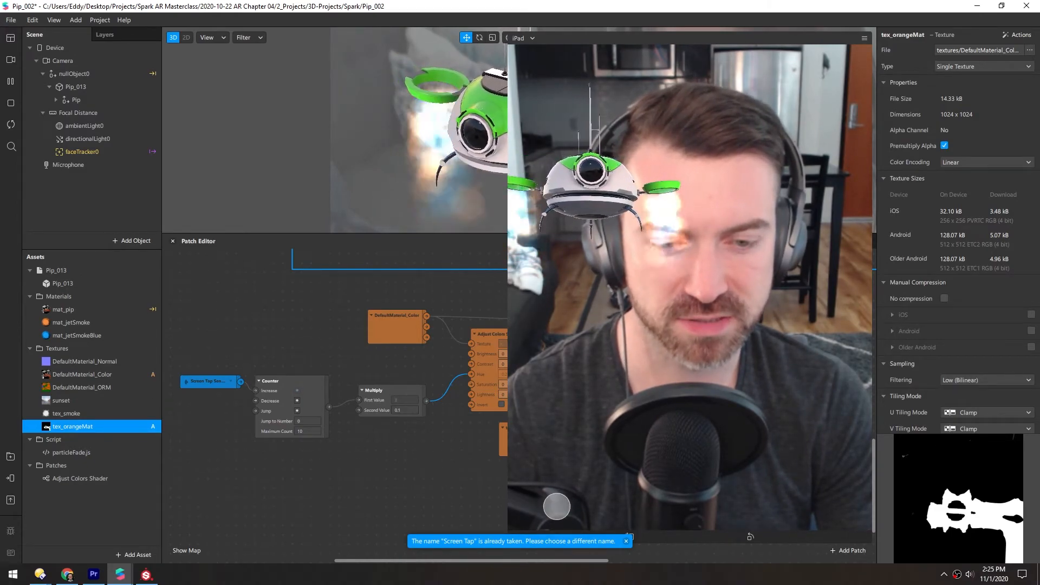
Shrink the device preview and move the receiver, Counter and Multiply patches away from the Adjust Colors Shader to make room.
drag(508, 533, 631, 554)
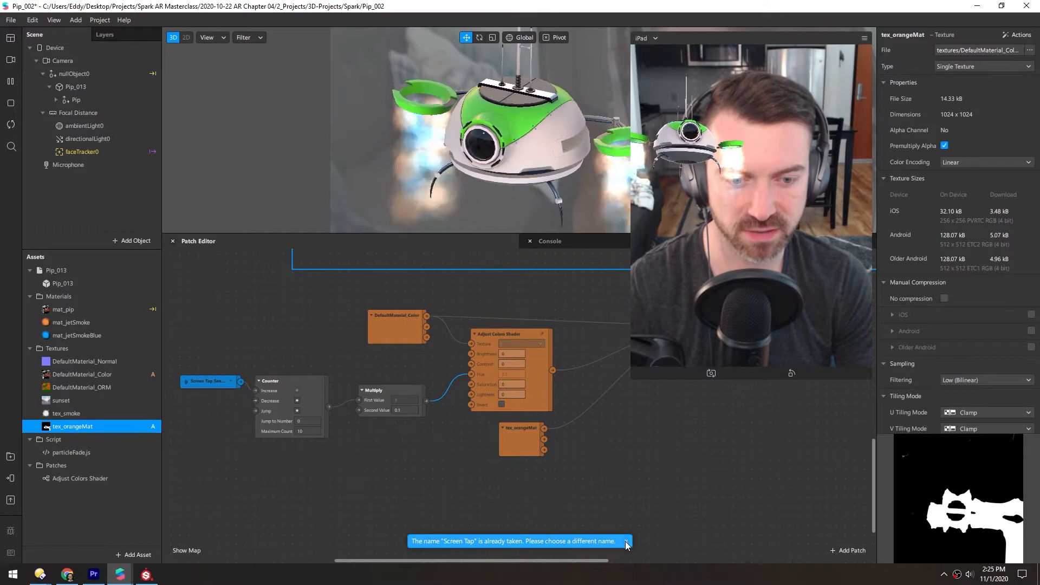
click(627, 541)
right_drag(360, 432, 502, 423)
drag(337, 350, 550, 476)
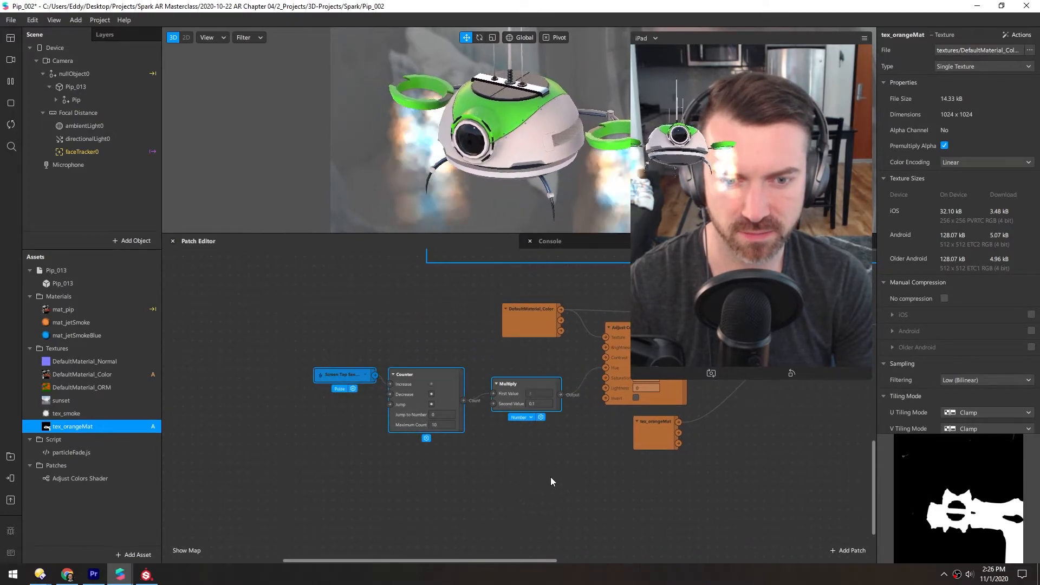
right_drag(549, 476, 475, 471)
Insert an Exponential Smoothing patch between Multiply's output and the Adjust Colors Shader's Hue input, aligned with the Multiply patch.
drag(438, 378, 428, 419)
click(398, 426)
text(expo)
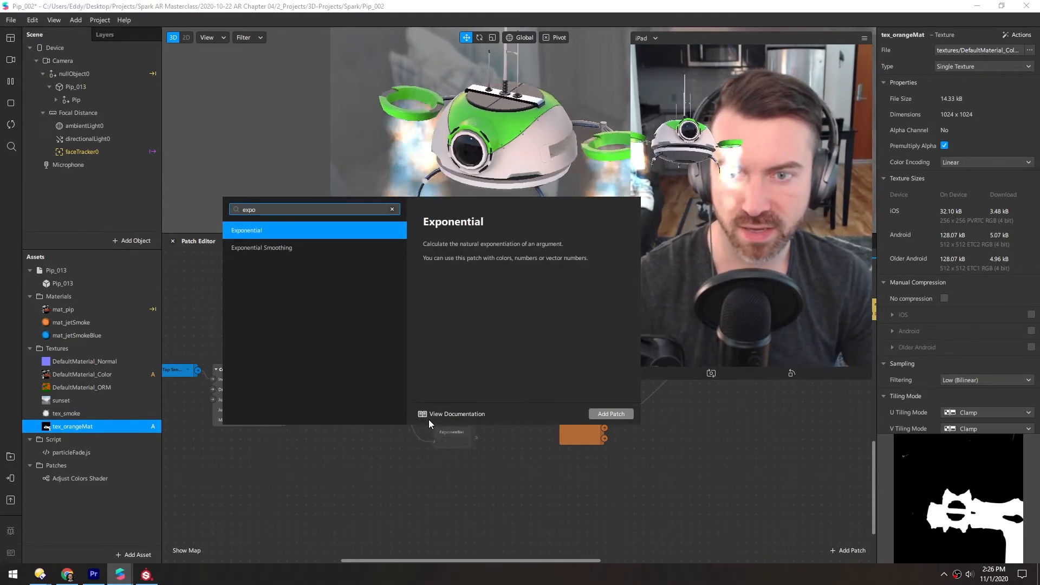
key(Down)
key(Return)
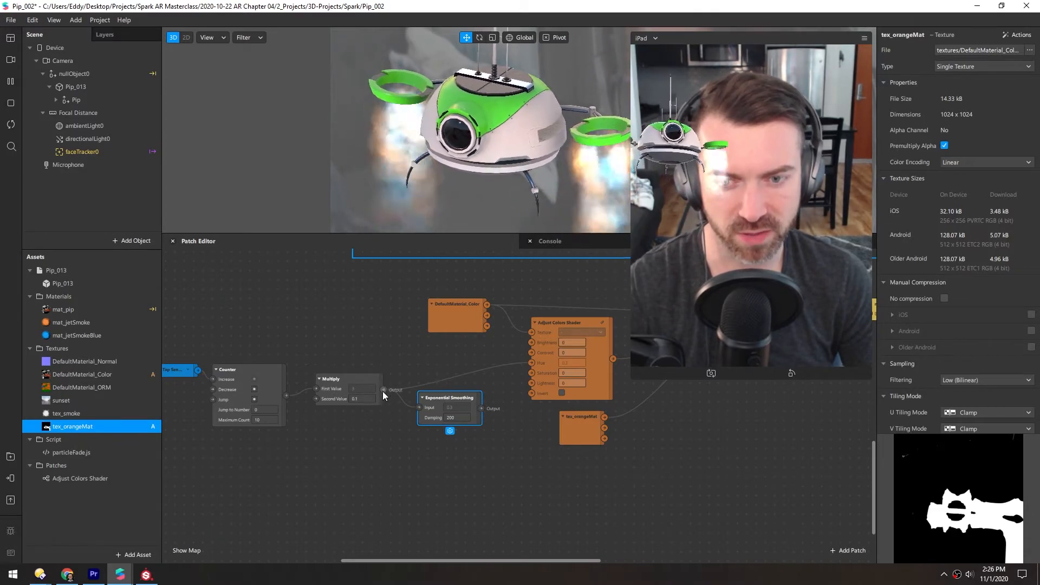
drag(481, 408, 532, 363)
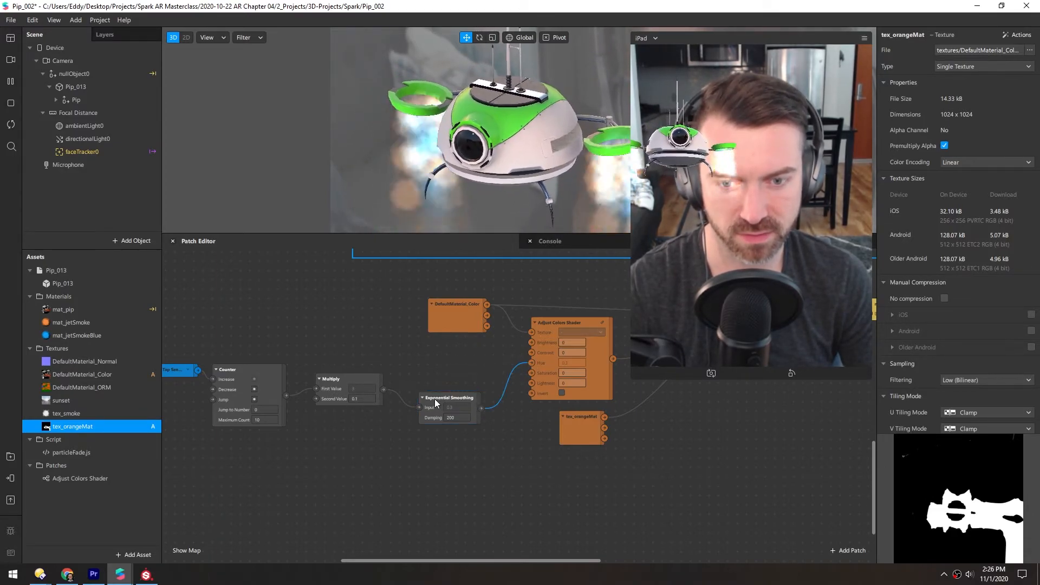
drag(435, 403, 435, 375)
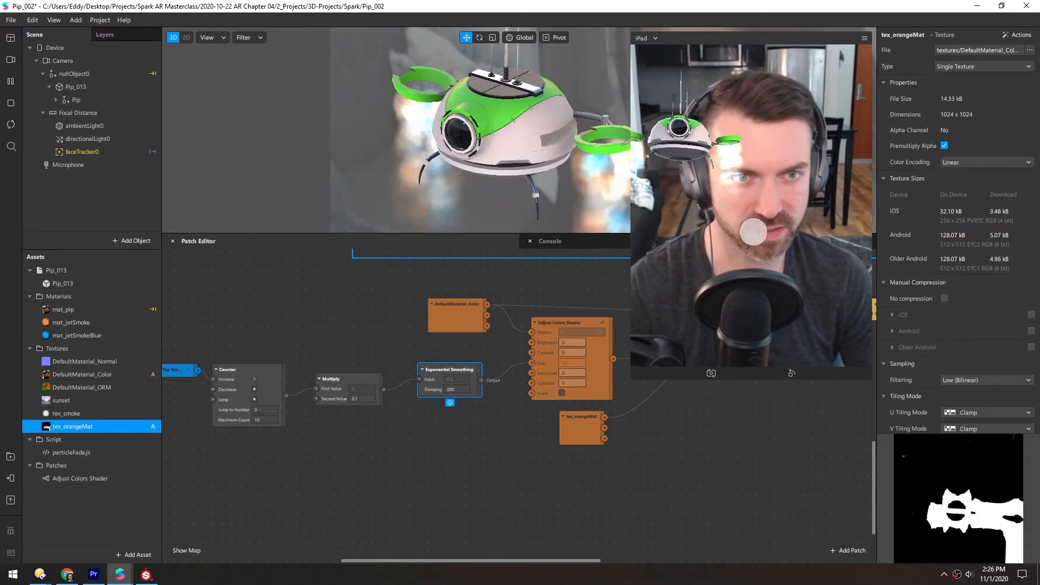
Test the smoothed color change with screen taps and set Exponential Smoothing's Damping to 1,000.
click(678, 133)
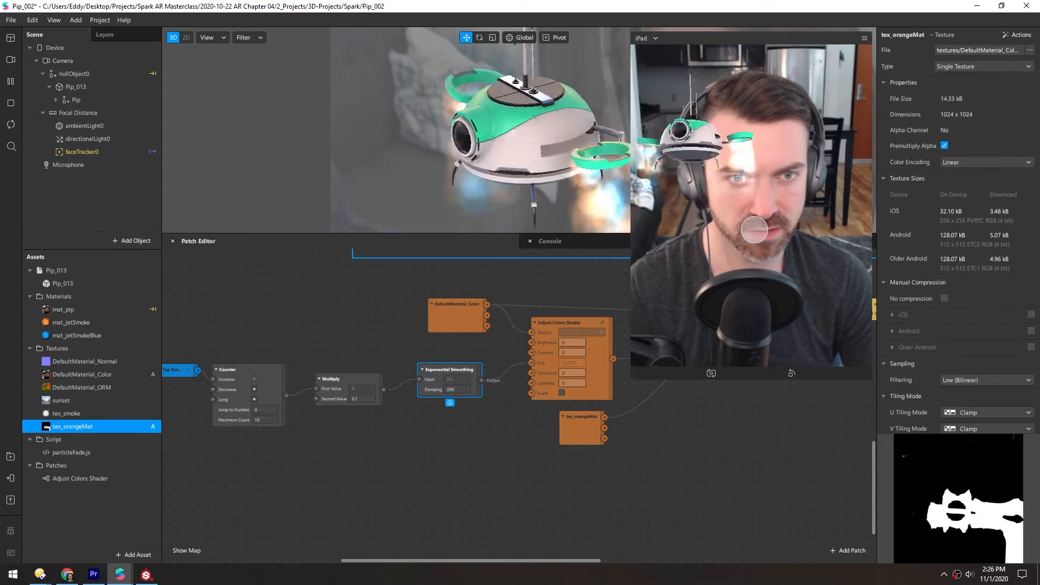
click(700, 196)
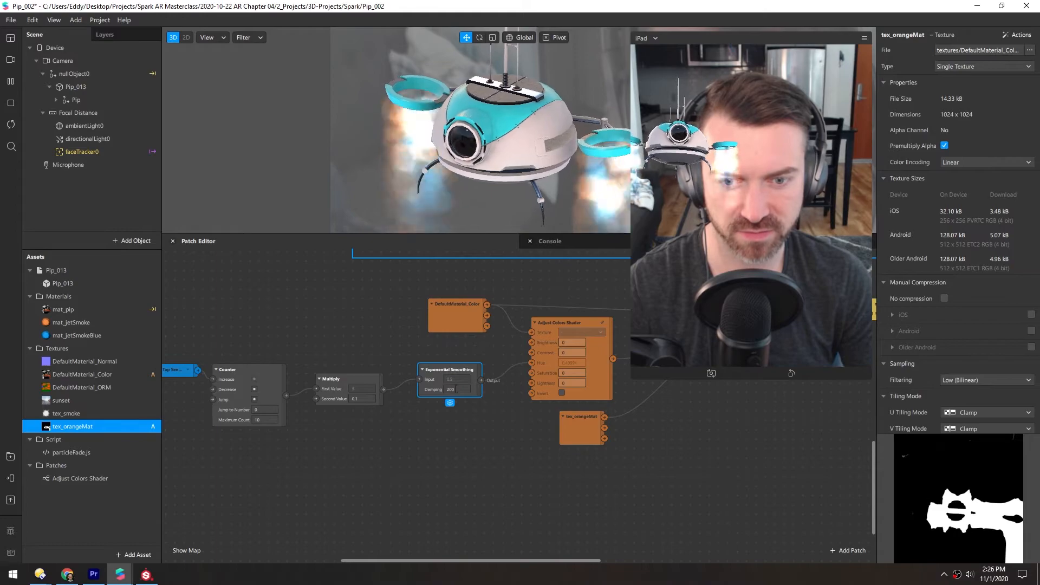
double_click(453, 389)
text(1,00)
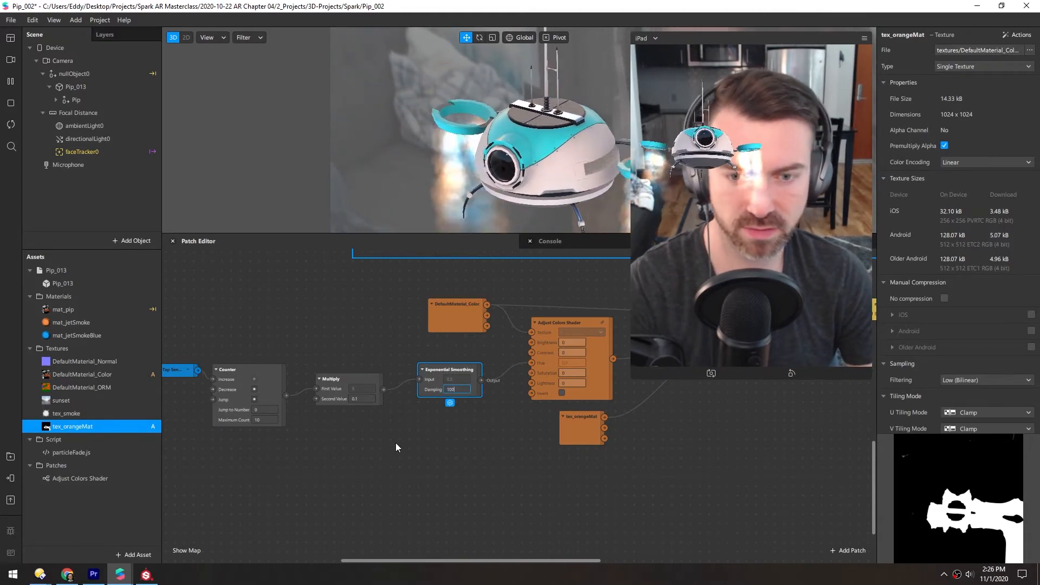
text(0)
key(Return)
Simulate repeated screen taps in the device preview to check the slower color transition through the hues.
click(722, 274)
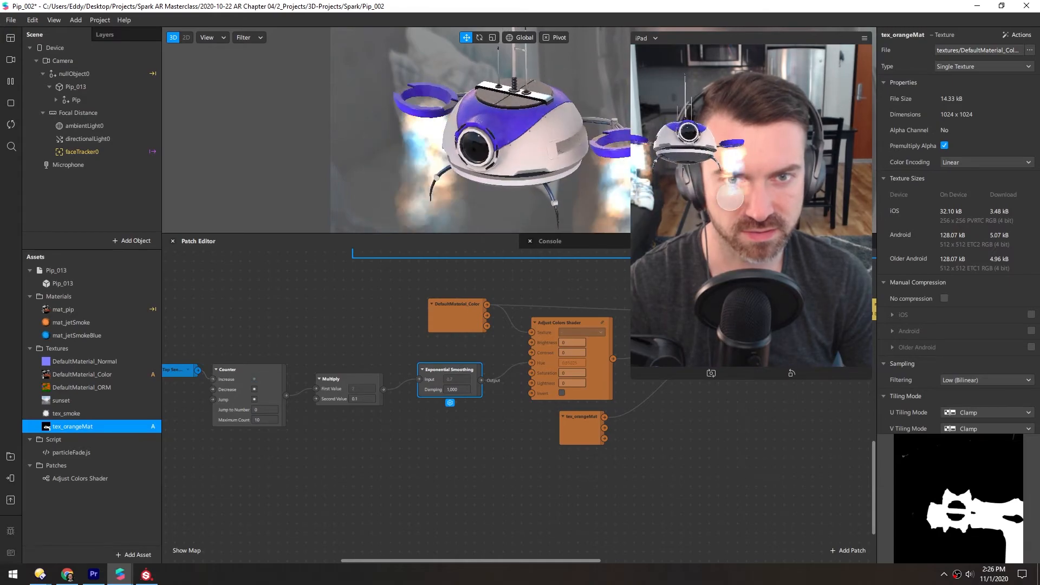
click(739, 239)
click(738, 238)
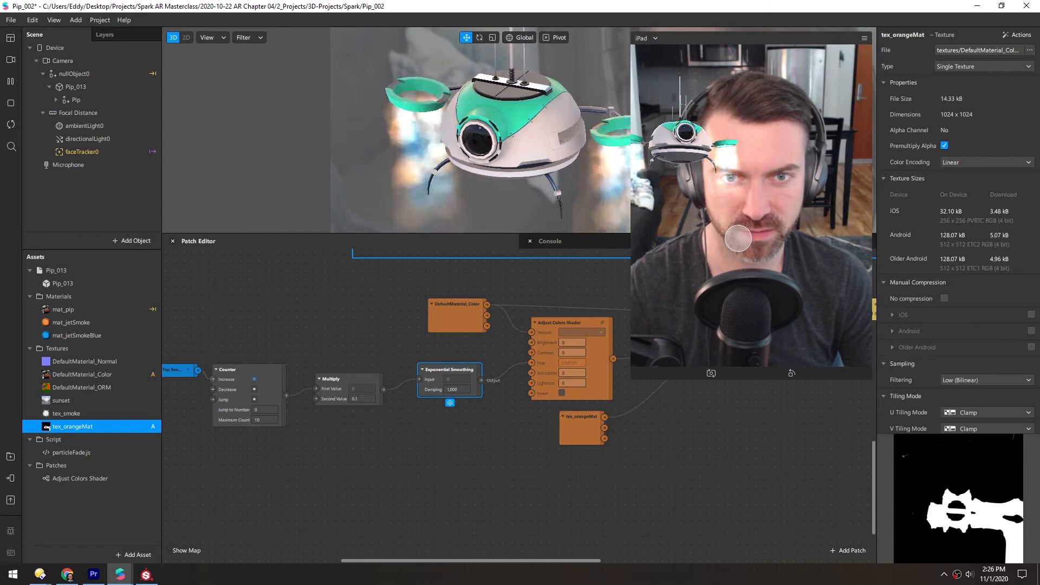
click(736, 230)
click(735, 230)
click(736, 229)
click(736, 229)
click(736, 229)
click(736, 229)
click(737, 229)
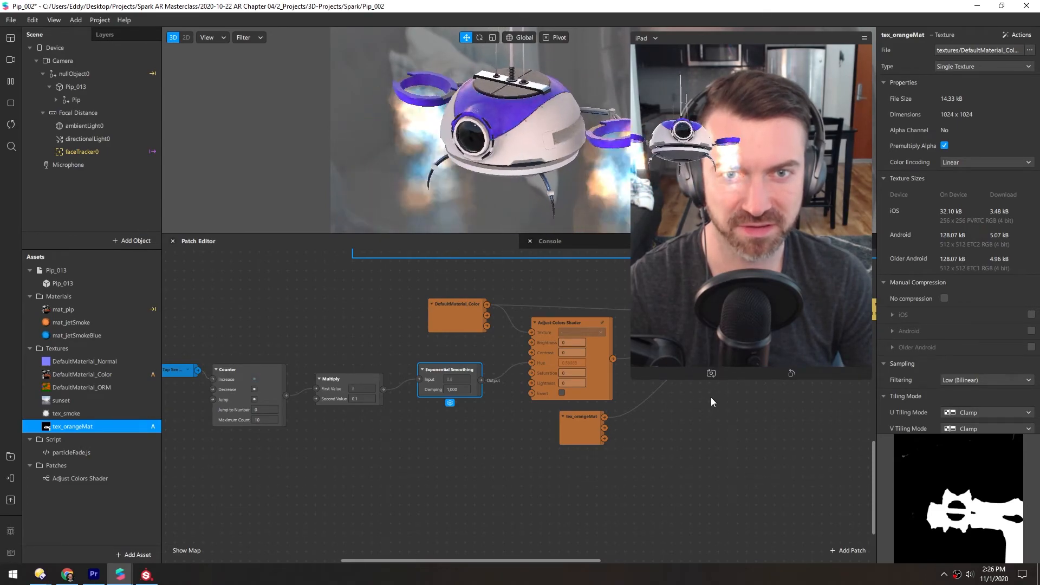
click(686, 343)
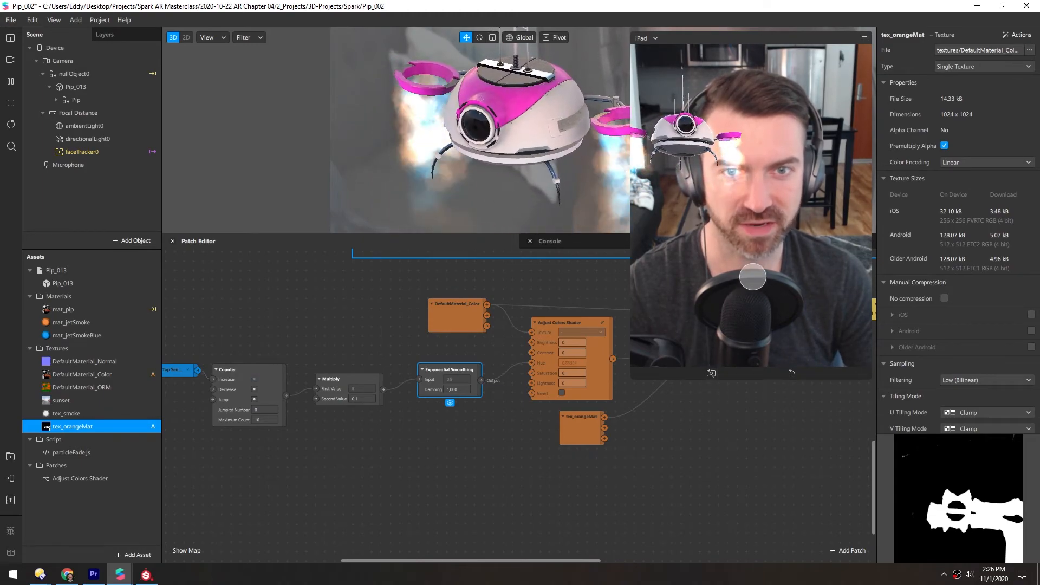
click(764, 146)
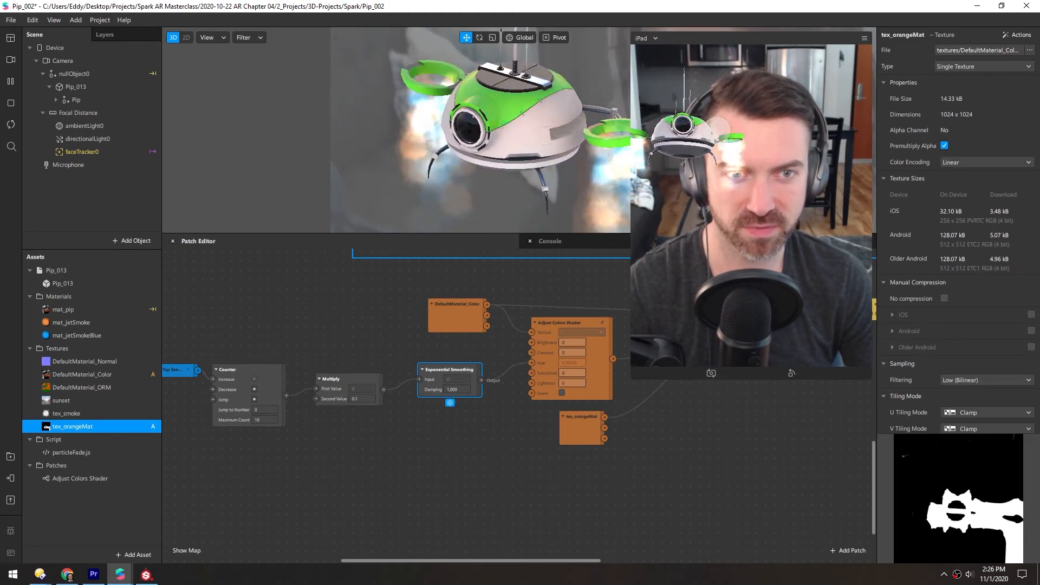
Restart the effect and tap through the drone's colors again, starting from the original orange.
click(12, 125)
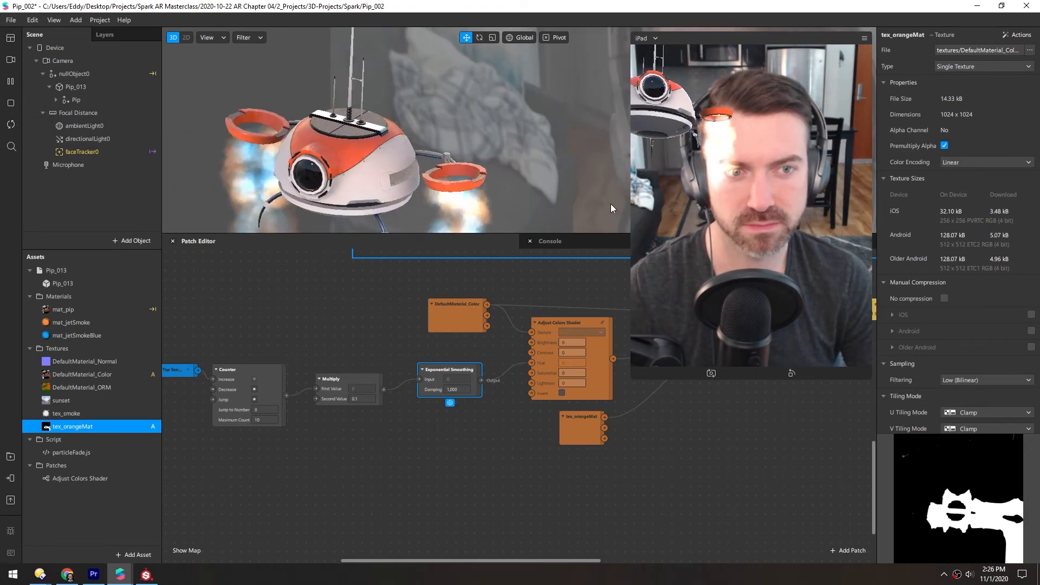
click(793, 218)
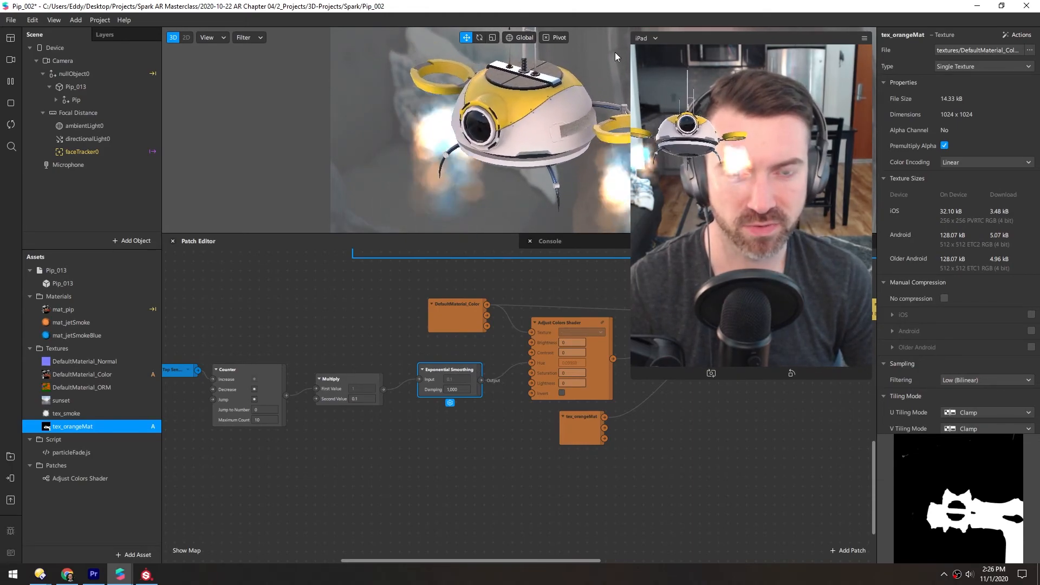
click(764, 320)
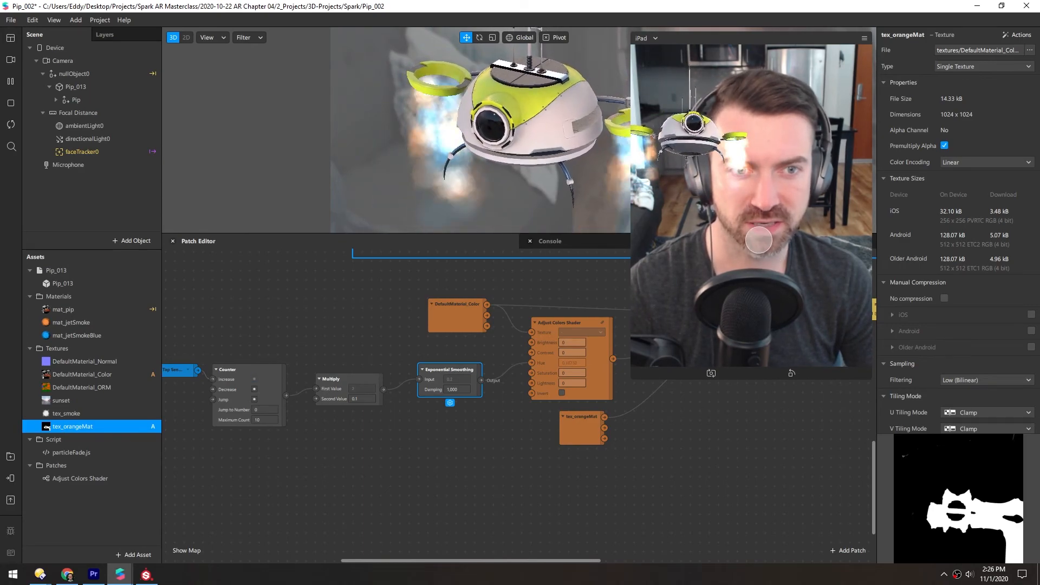
click(760, 244)
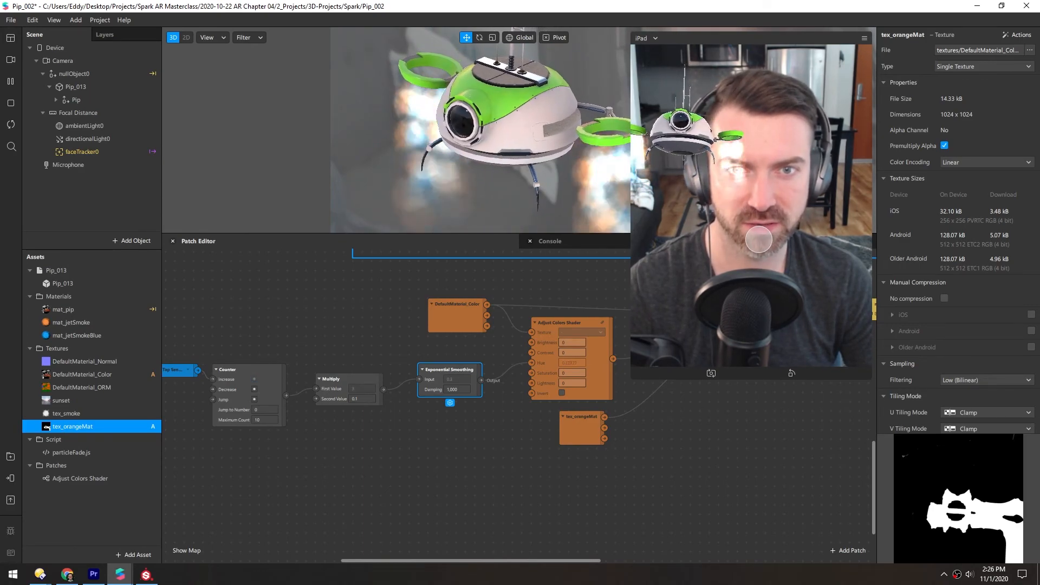
click(759, 240)
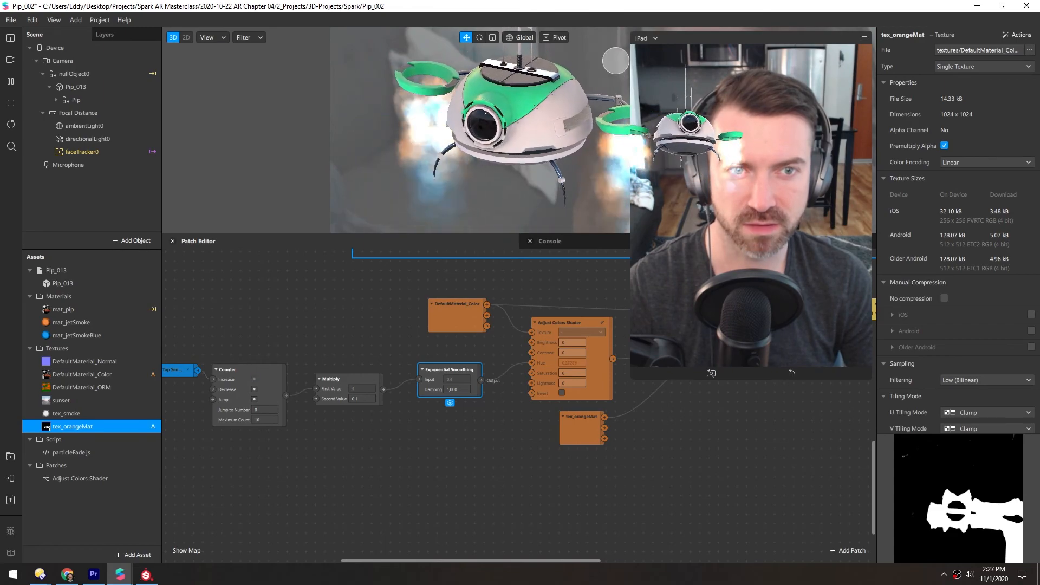
click(745, 230)
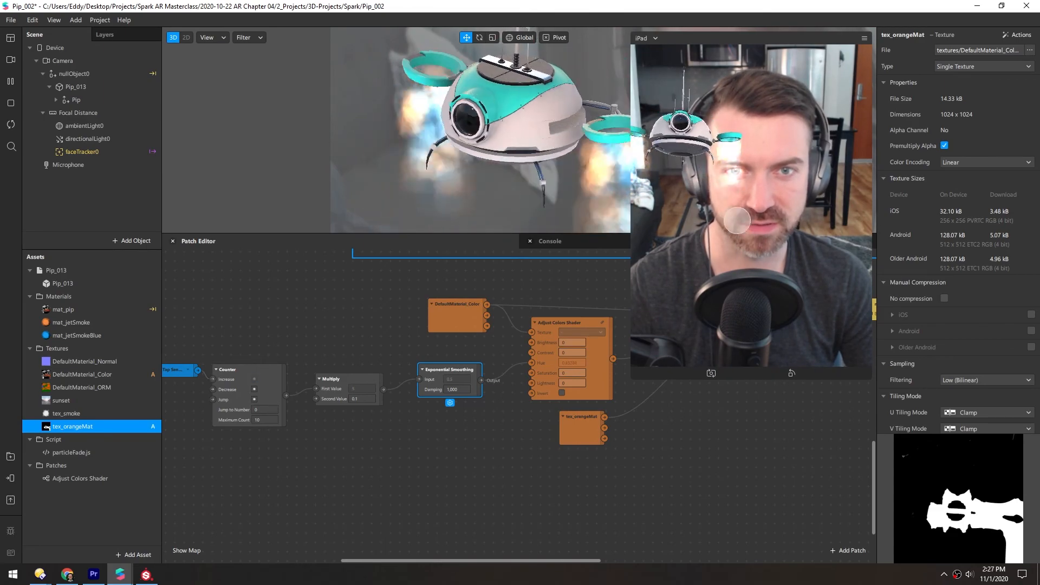